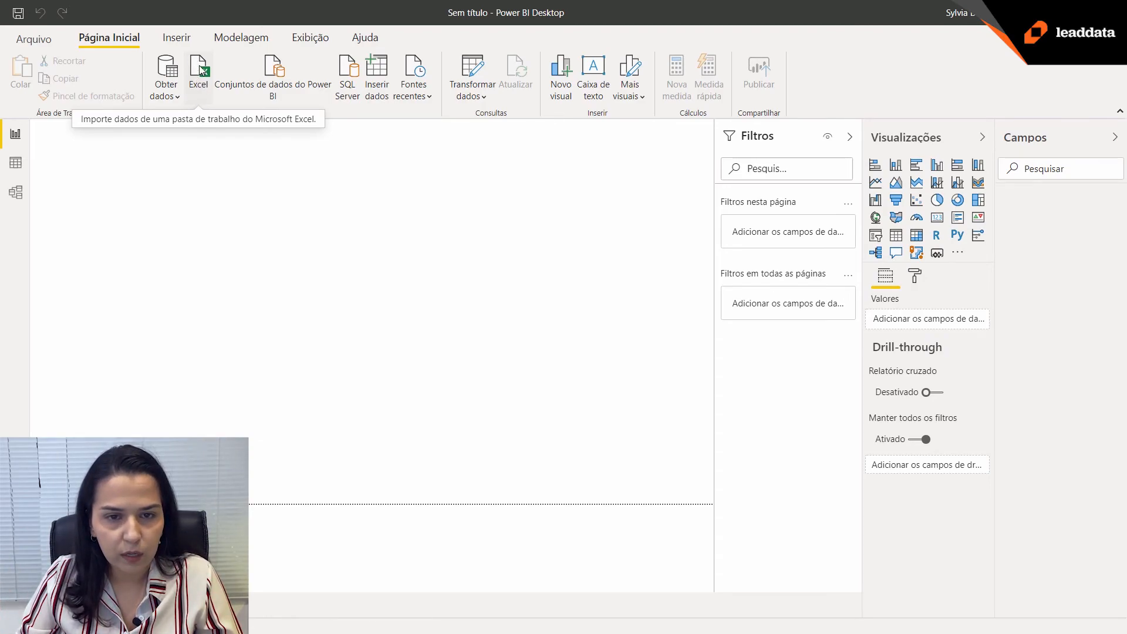
Connect to the Excel workbook Base de Dados - Faturamento.xlsx in the Indicador Power BI folder as a data source.
{"action": "left_click", "coordinate": [199, 82]}
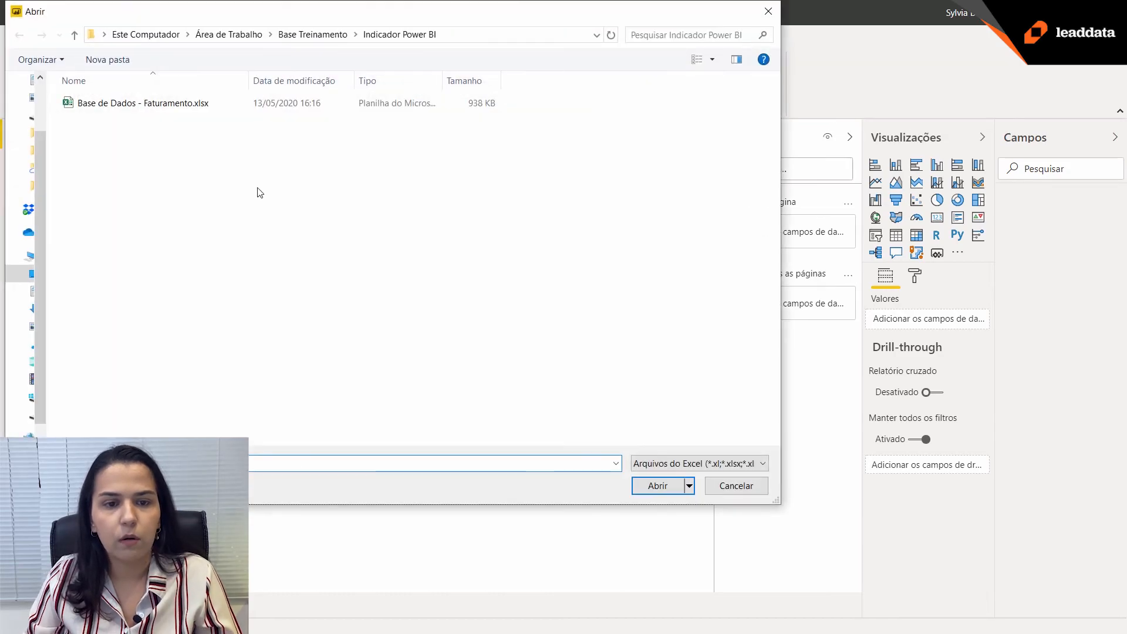
{"action": "left_click_drag", "start_coordinate": [240, 15], "coordinate": [439, 62]}
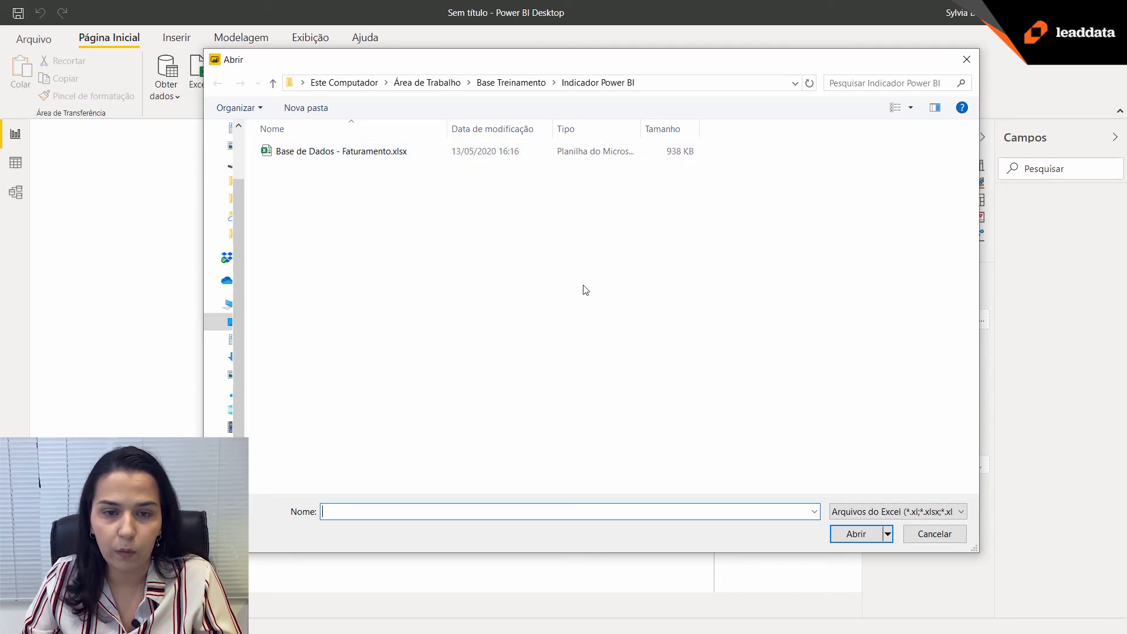
{"action": "left_click", "coordinate": [306, 156]}
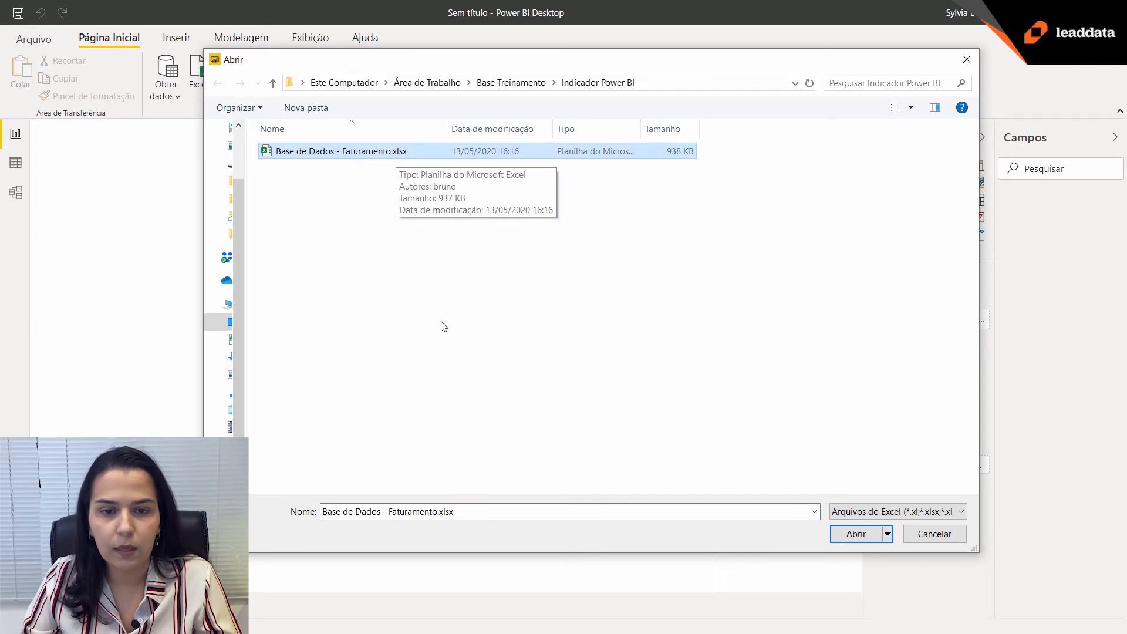
{"action": "left_click", "coordinate": [859, 535]}
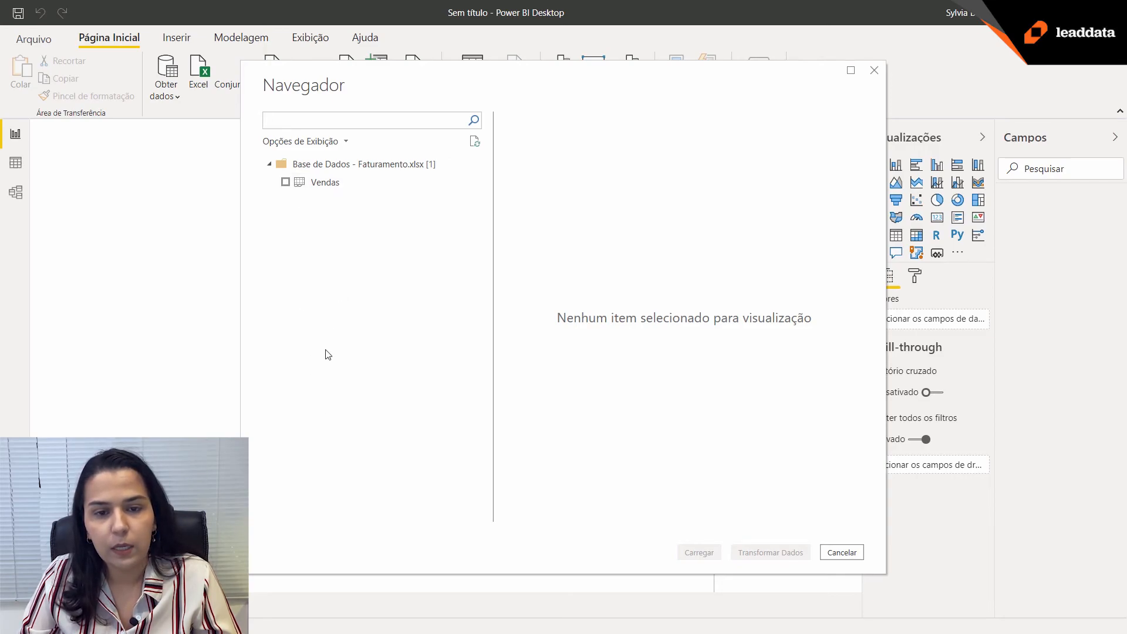
Preview the Vendas table and examine its columns and rows, from the order details to product category, quantity and unit price.
{"action": "left_click", "coordinate": [310, 184]}
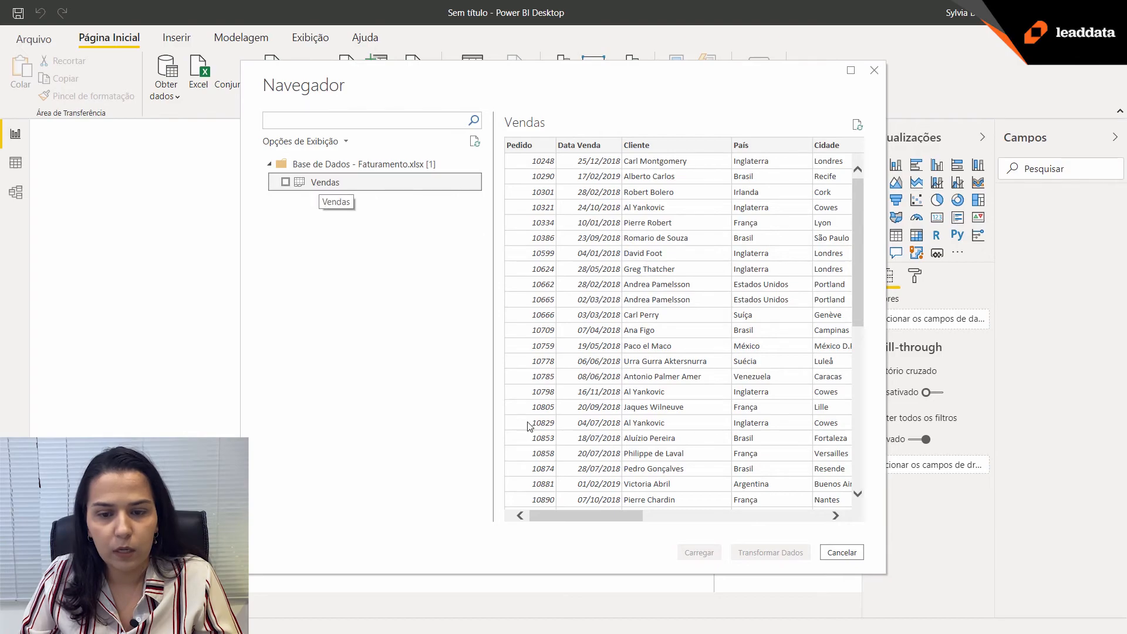
{"action": "left_click", "coordinate": [560, 517]}
{"action": "left_click_drag", "start_coordinate": [560, 518], "coordinate": [757, 532]}
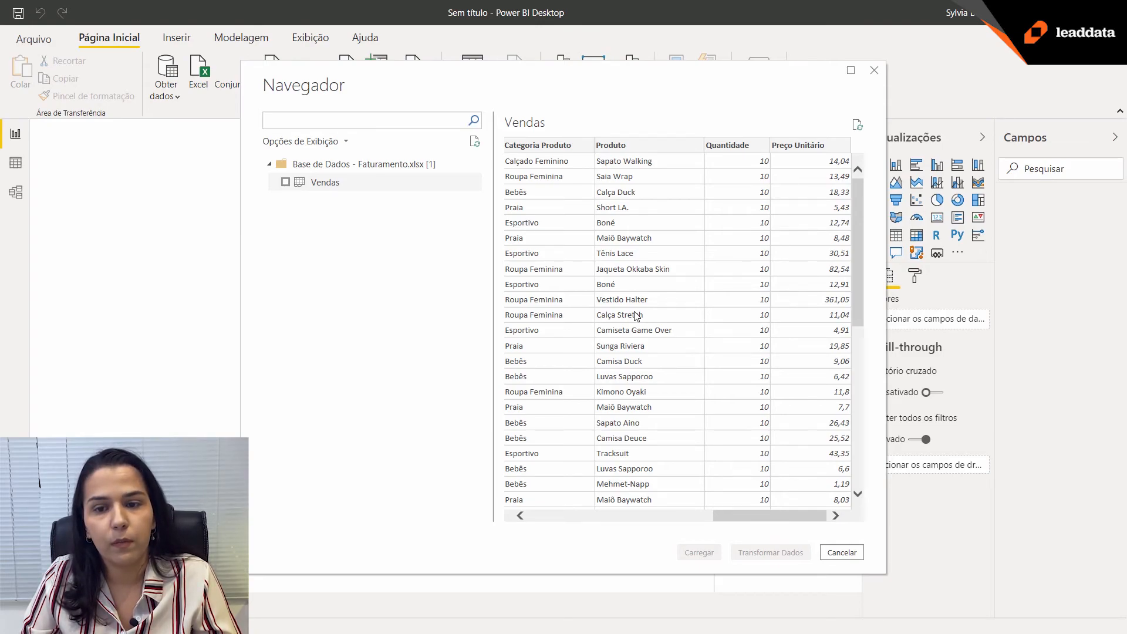
{"action": "left_click_drag", "start_coordinate": [732, 525], "coordinate": [544, 524]}
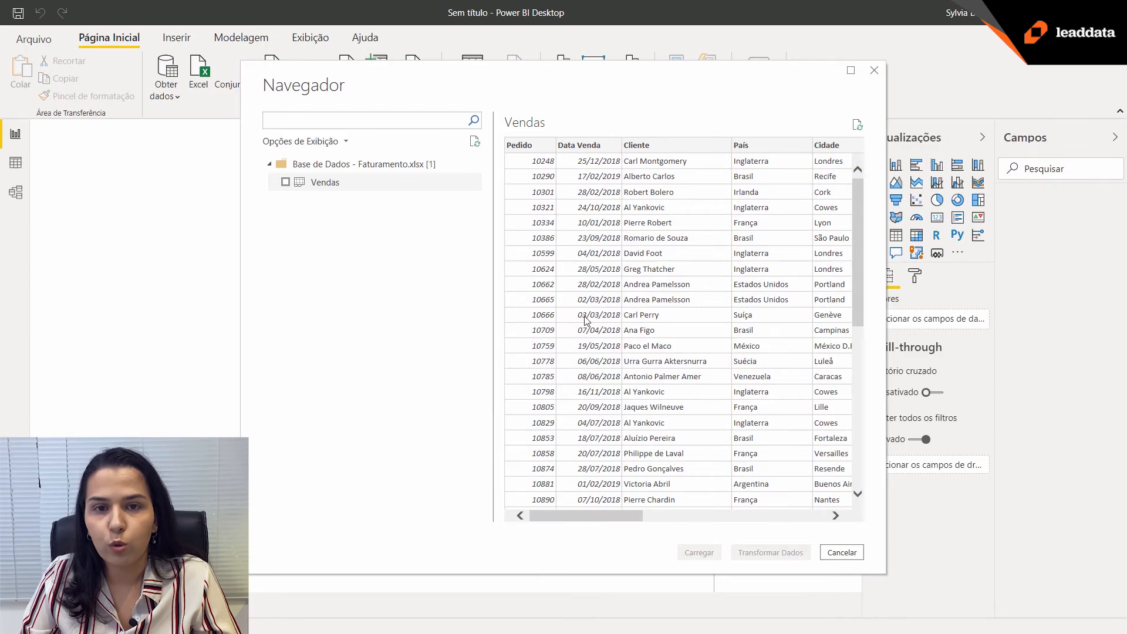
{"action": "scroll", "coordinate": [622, 355], "scroll_direction": "down", "scroll_amount": 5}
{"action": "scroll", "coordinate": [621, 355], "scroll_direction": "down", "scroll_amount": 4}
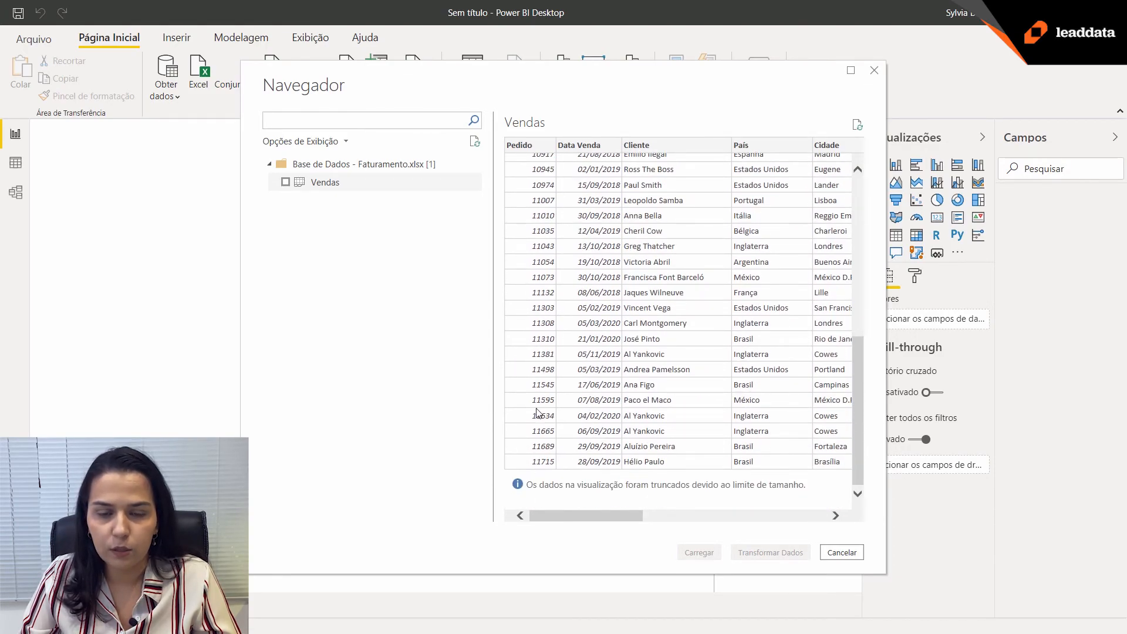
{"action": "scroll", "coordinate": [592, 359], "scroll_direction": "up", "scroll_amount": 3}
{"action": "scroll", "coordinate": [592, 359], "scroll_direction": "up", "scroll_amount": 6}
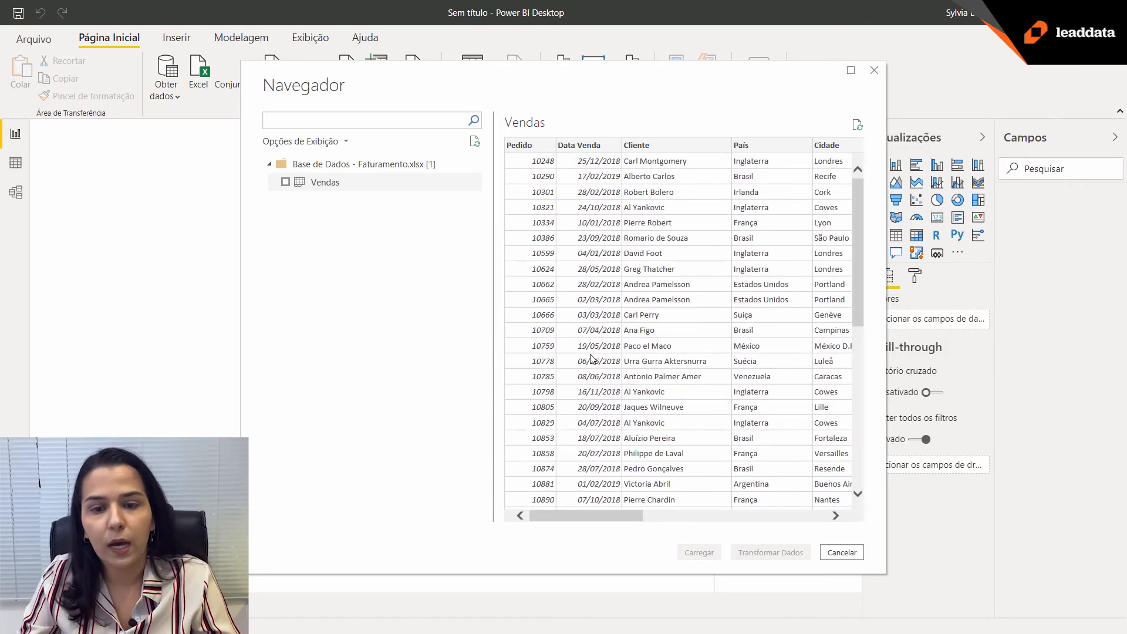
{"action": "left_click_drag", "start_coordinate": [550, 515], "coordinate": [757, 516]}
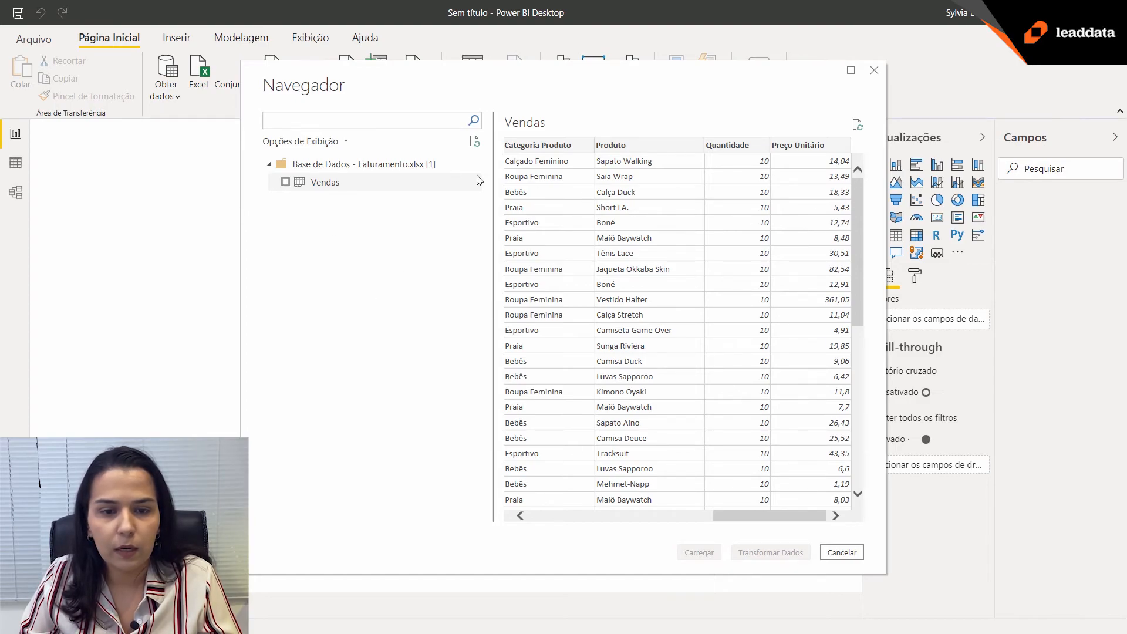
Load the Vendas table into the report and widen the Campos pane so the full field names fit.
{"action": "left_click", "coordinate": [285, 182]}
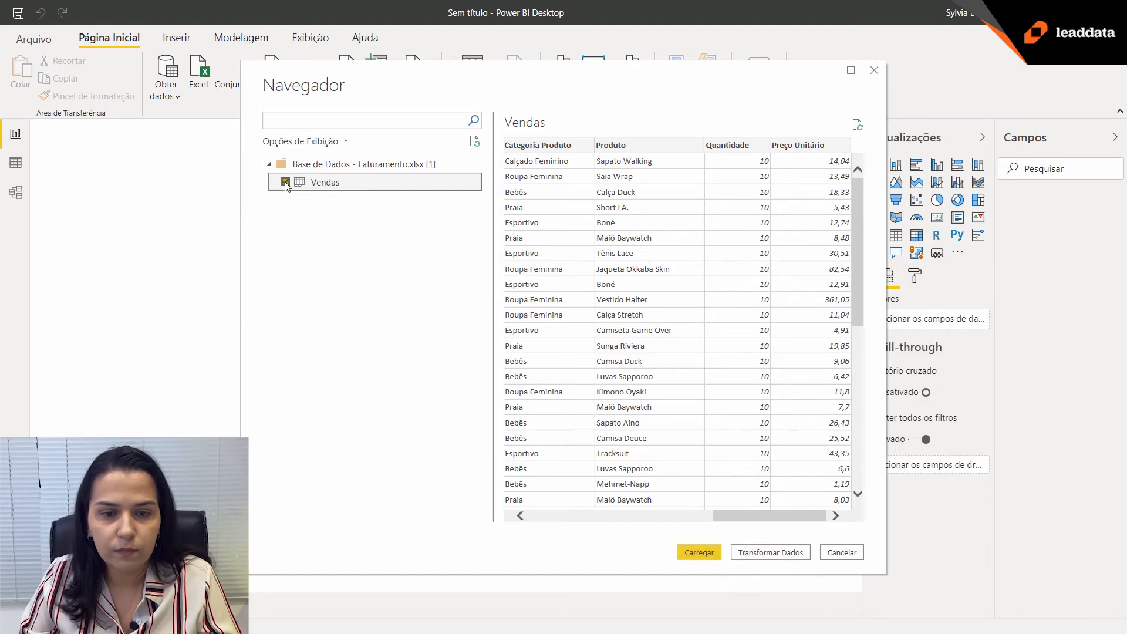
{"action": "left_click", "coordinate": [701, 555]}
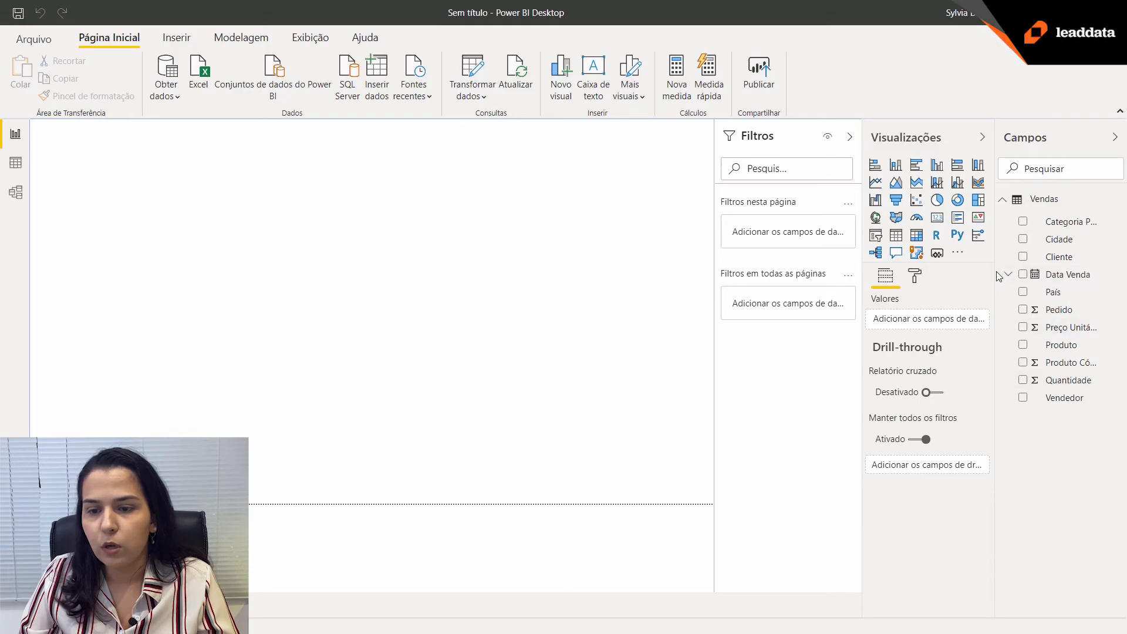
{"action": "left_click_drag", "start_coordinate": [997, 271], "coordinate": [971, 273]}
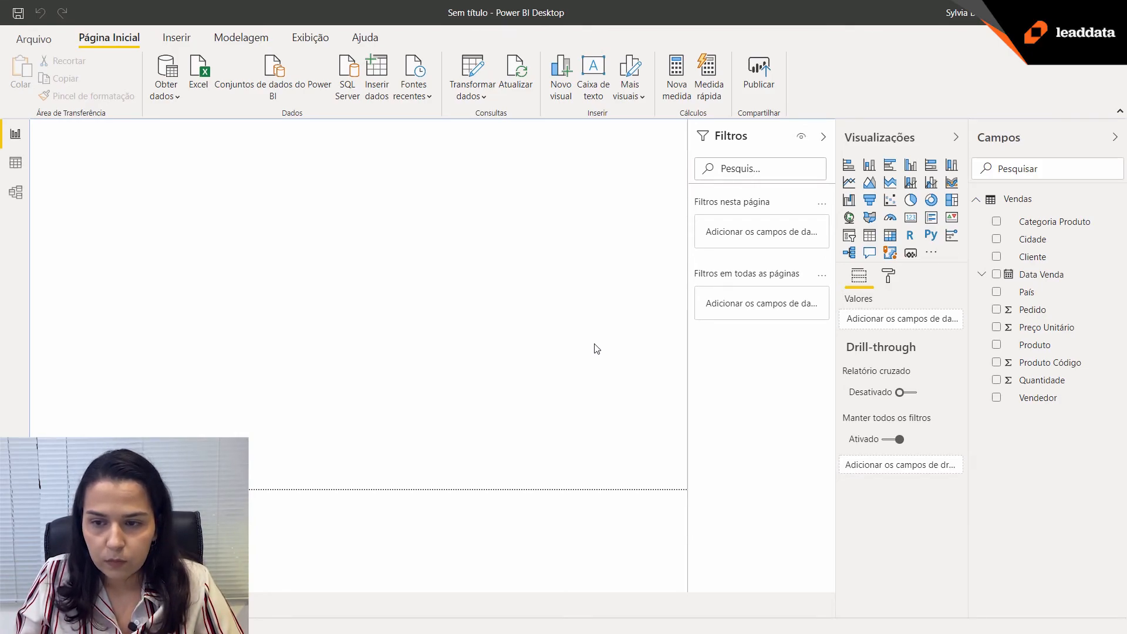
Create a table visual with Categoria Produto and Quantidade, slightly enlarged and placed mid-page, and collapse the Filtros pane.
{"action": "left_click", "coordinate": [996, 222]}
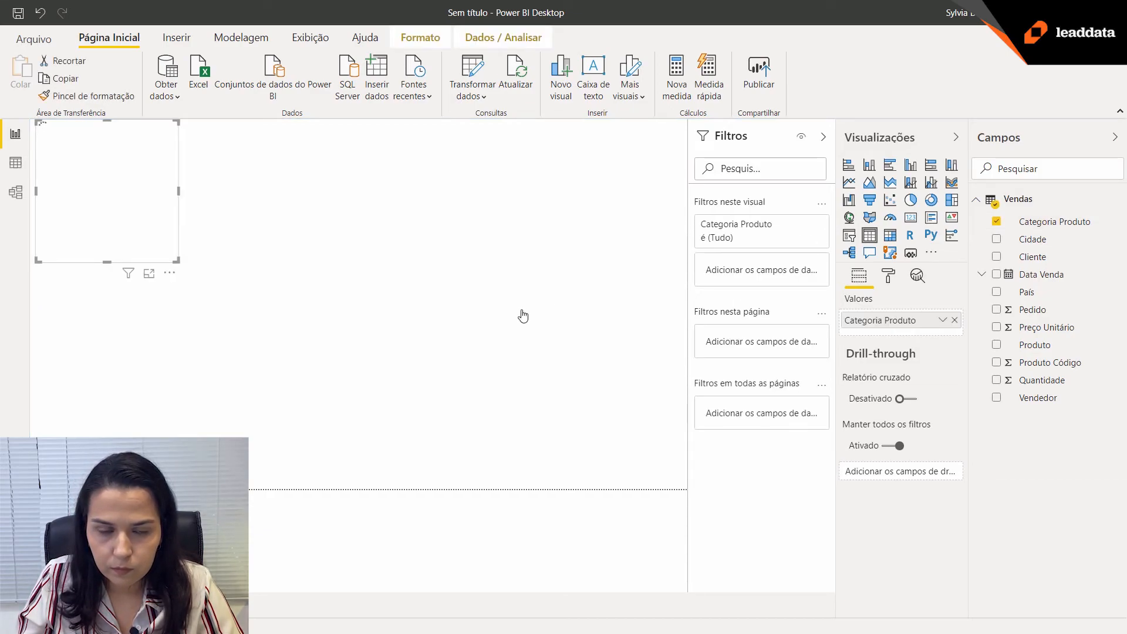
{"action": "left_click", "coordinate": [825, 139]}
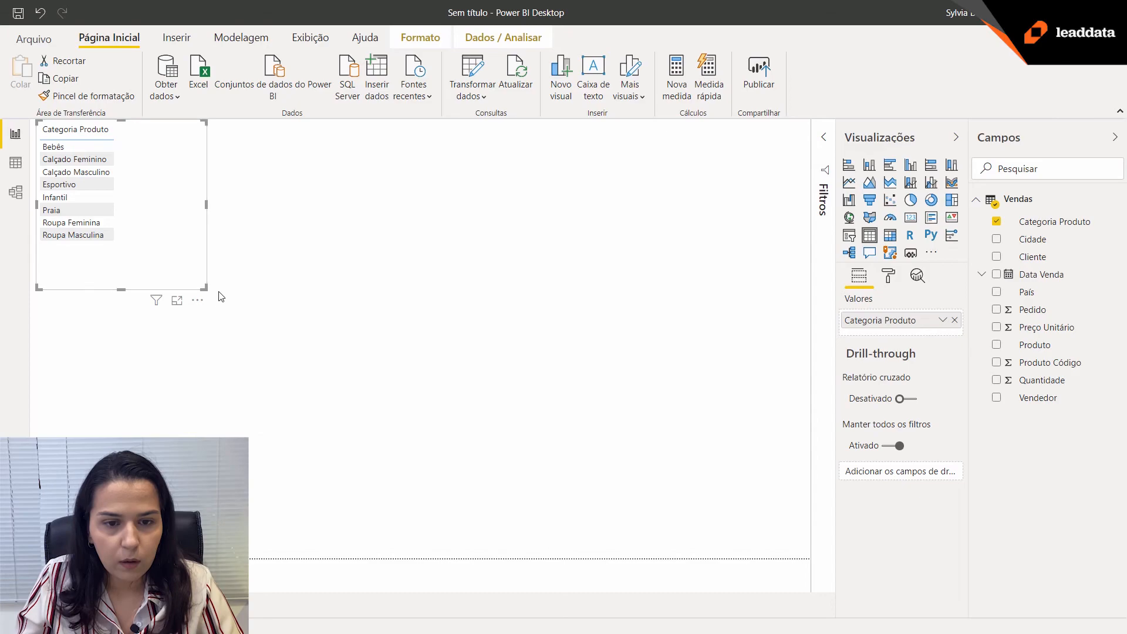
{"action": "left_click_drag", "start_coordinate": [205, 288], "coordinate": [222, 298]}
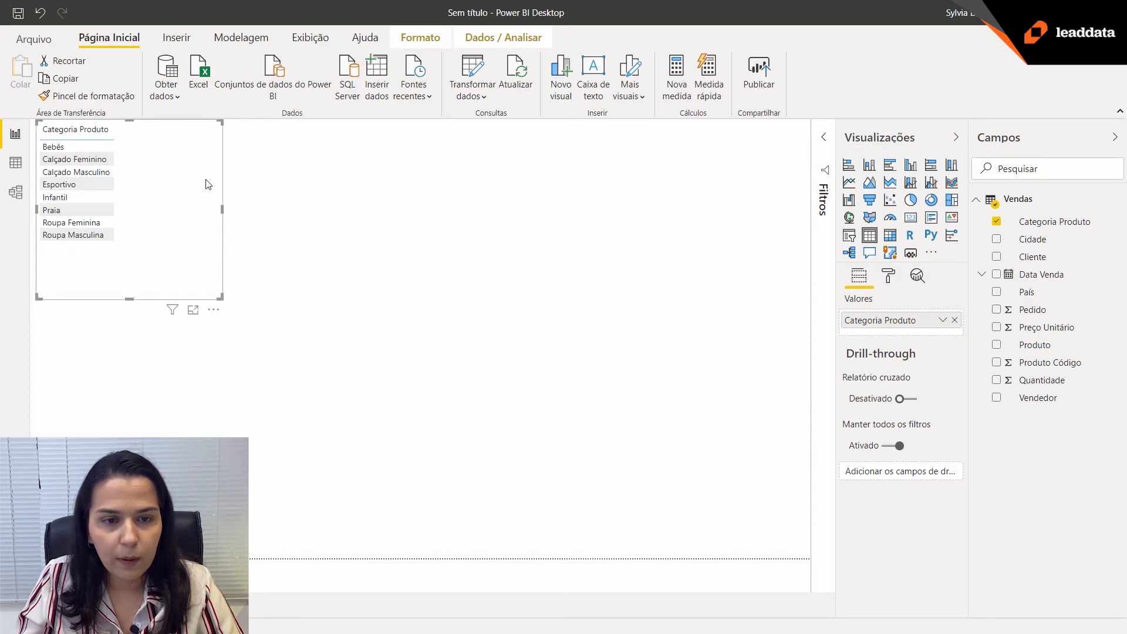
{"action": "left_click_drag", "start_coordinate": [161, 125], "coordinate": [329, 262]}
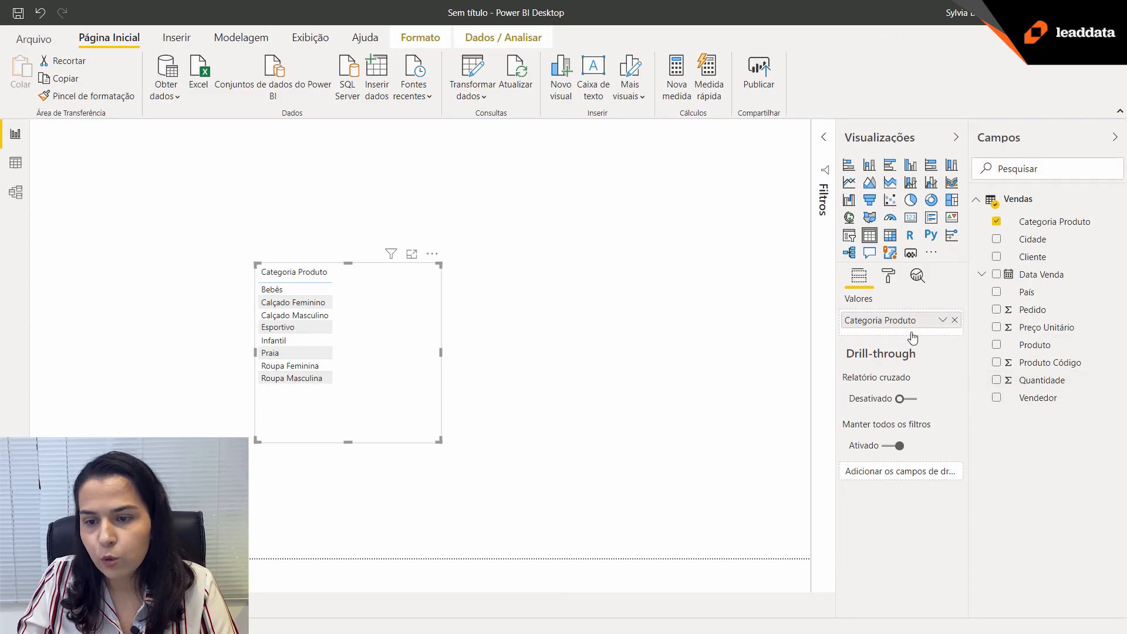
{"action": "left_click", "coordinate": [997, 381]}
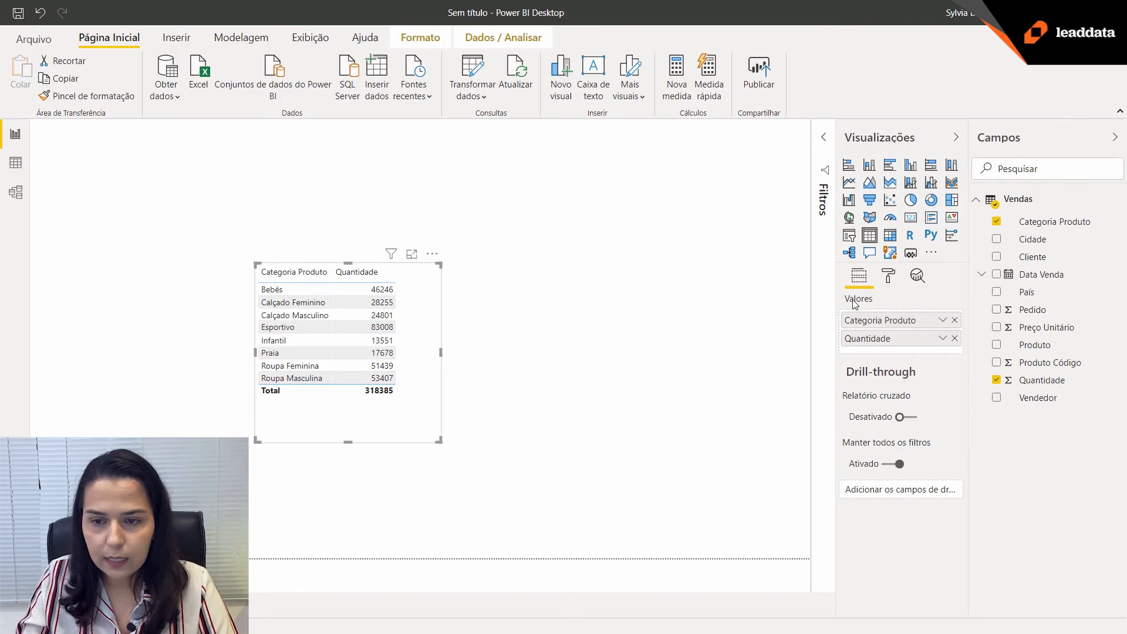
Try Média as the aggregation for Quantidade in the table and set it back to Soma.
{"action": "left_click", "coordinate": [942, 339]}
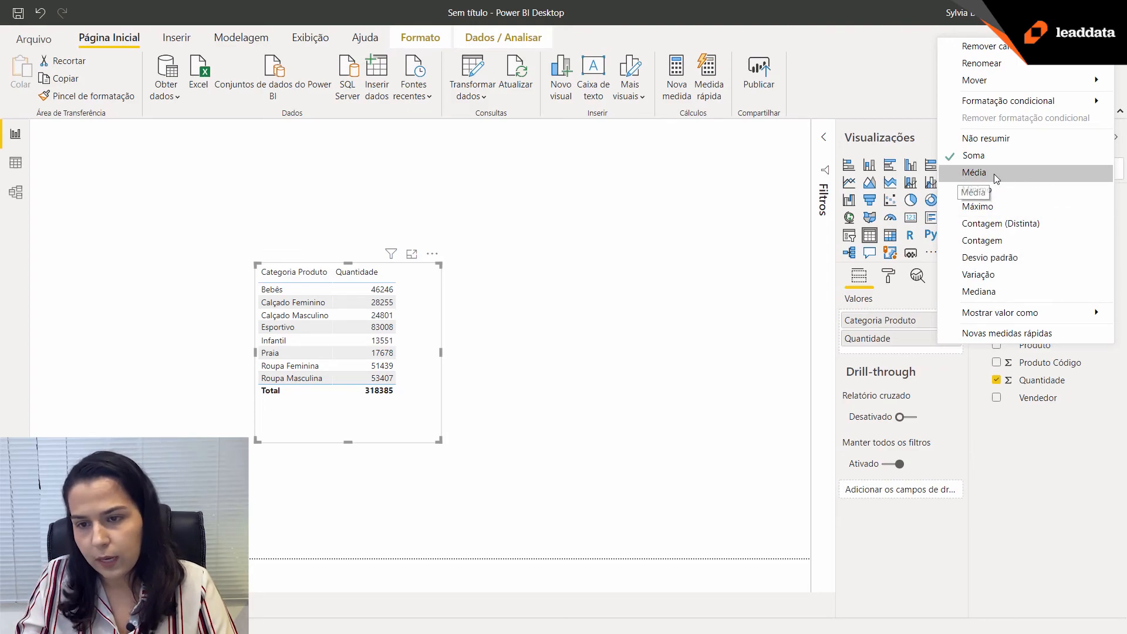
{"action": "left_click", "coordinate": [951, 355]}
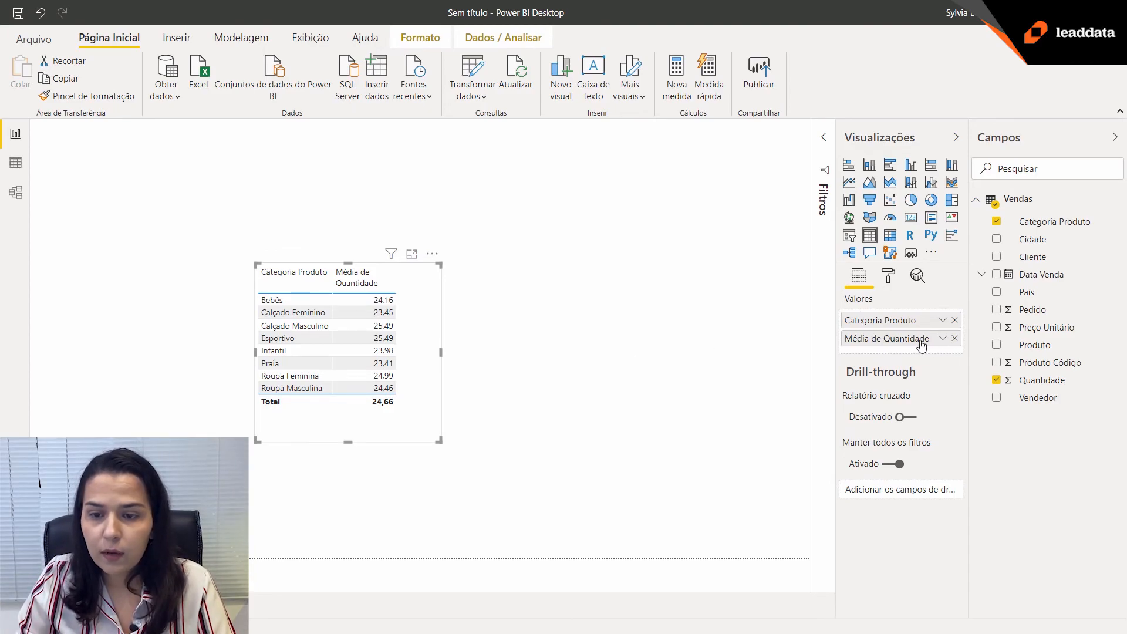
{"action": "left_click", "coordinate": [942, 340]}
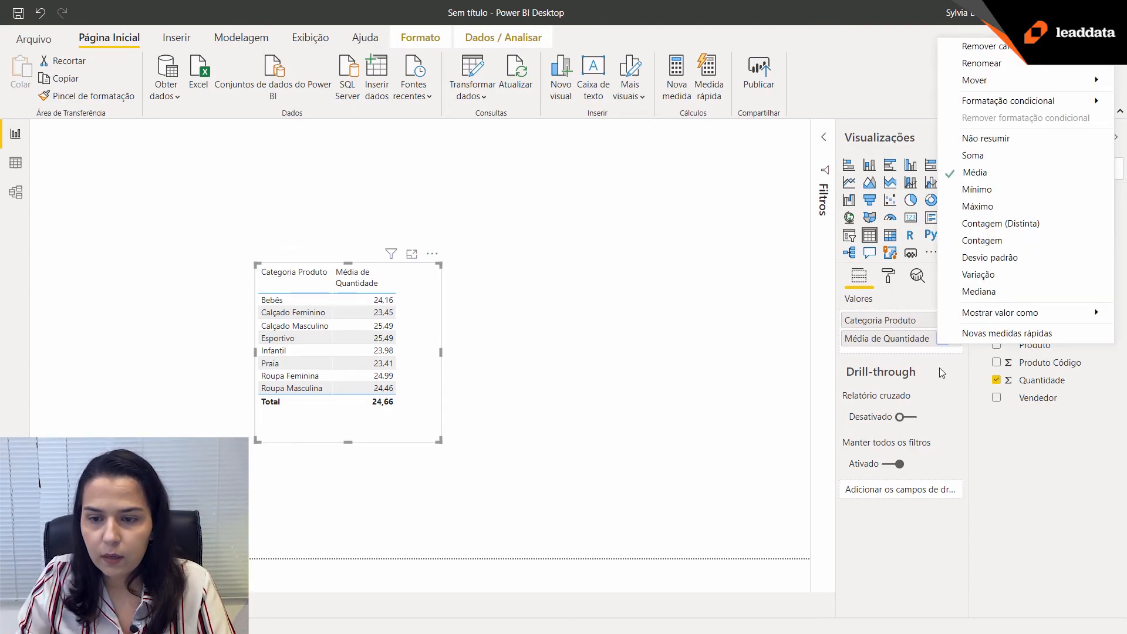
{"action": "left_click", "coordinate": [990, 159]}
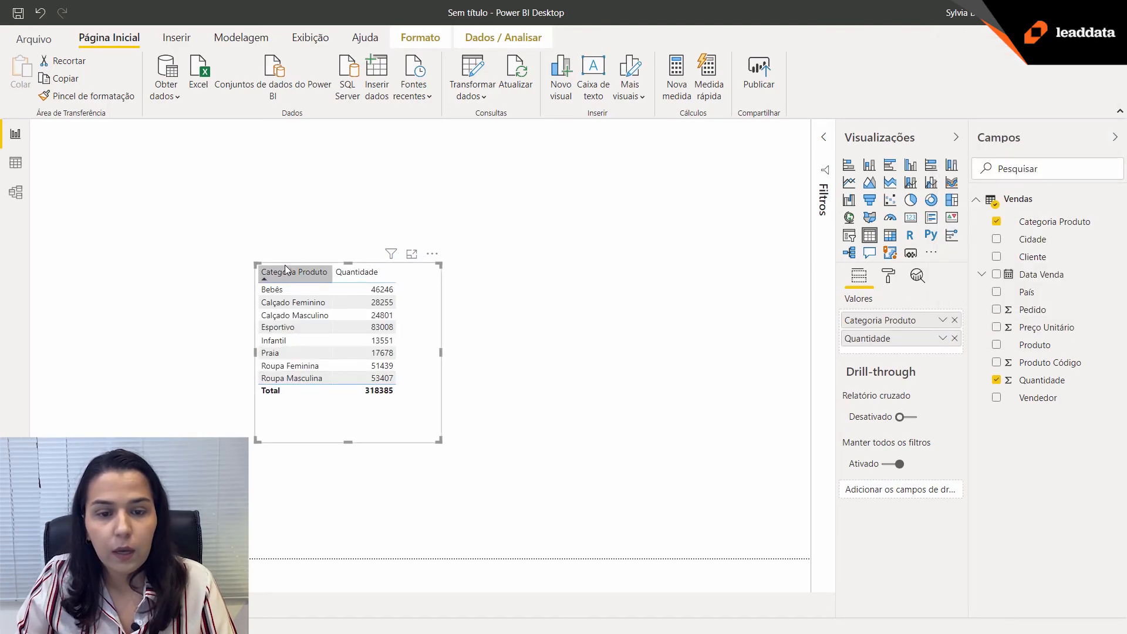
Move the table visual toward the centre of the page and enlarge it in width and height.
{"action": "left_click_drag", "start_coordinate": [295, 263], "coordinate": [417, 205]}
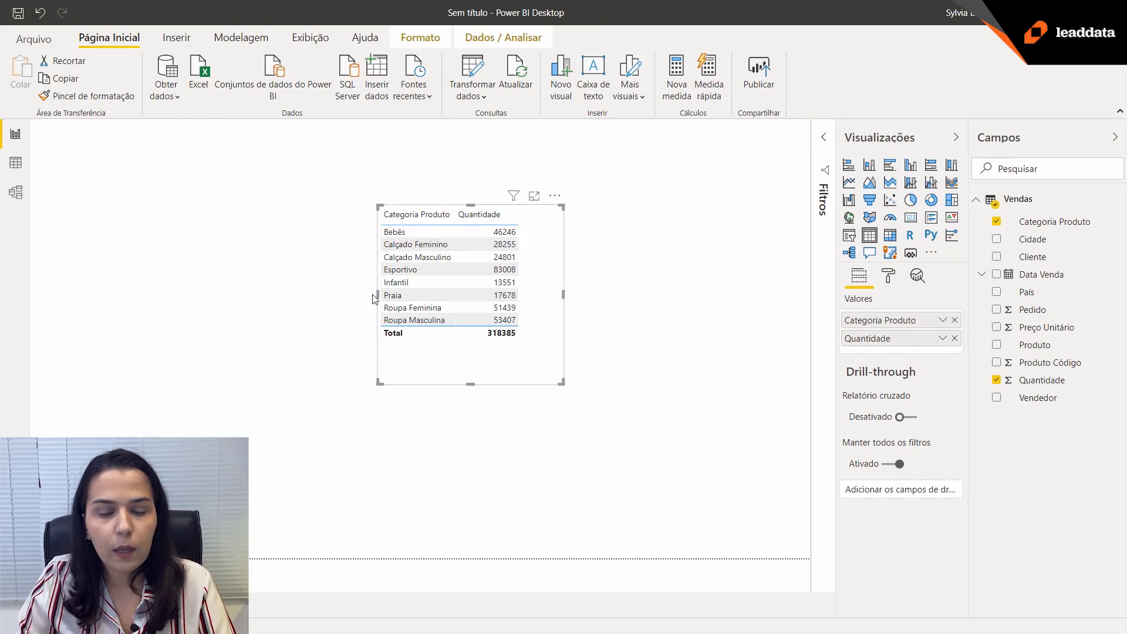
{"action": "left_click_drag", "start_coordinate": [378, 295], "coordinate": [309, 295]}
{"action": "left_click_drag", "start_coordinate": [311, 382], "coordinate": [271, 429]}
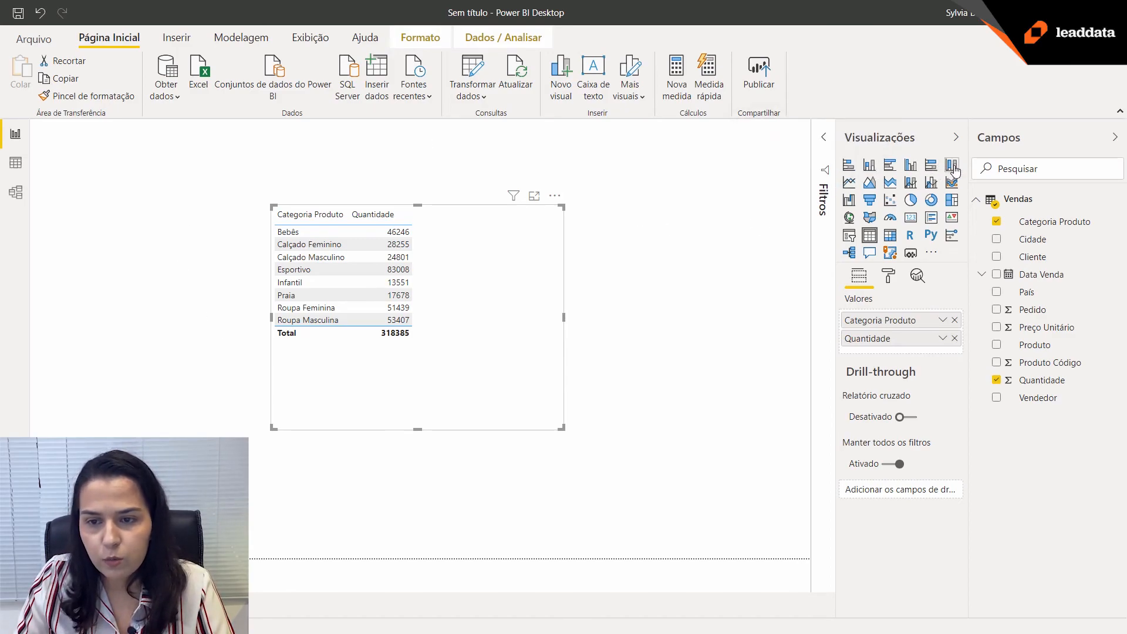
Convert the table to a stacked column chart, trying a pie chart as an alternative, and enlarge the column chart.
{"action": "left_click", "coordinate": [870, 167]}
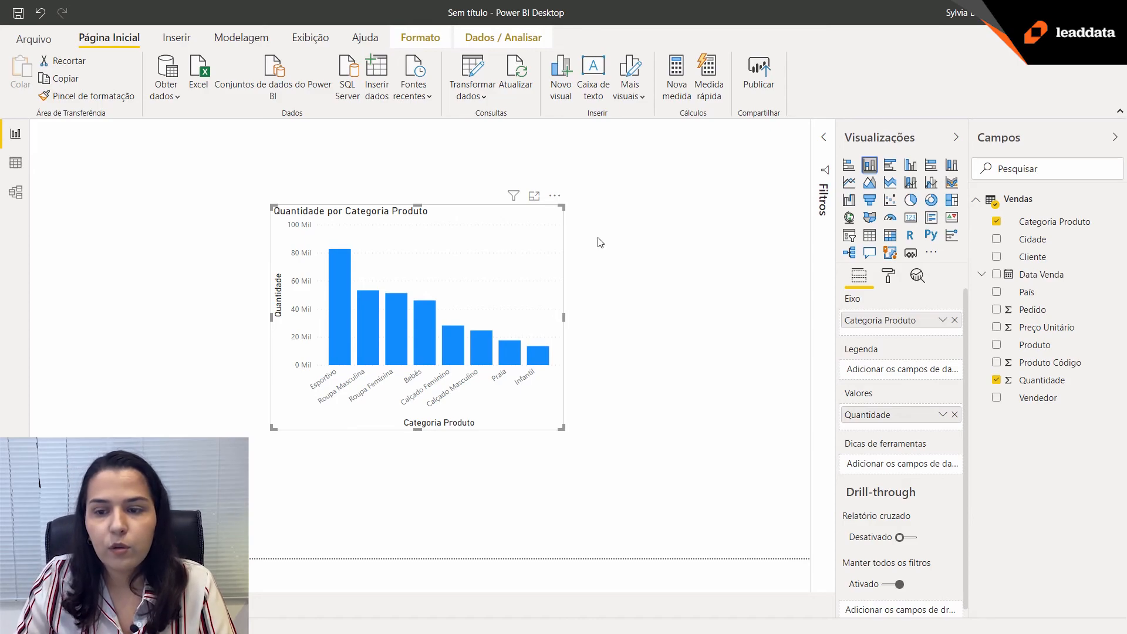
{"action": "left_click", "coordinate": [910, 200]}
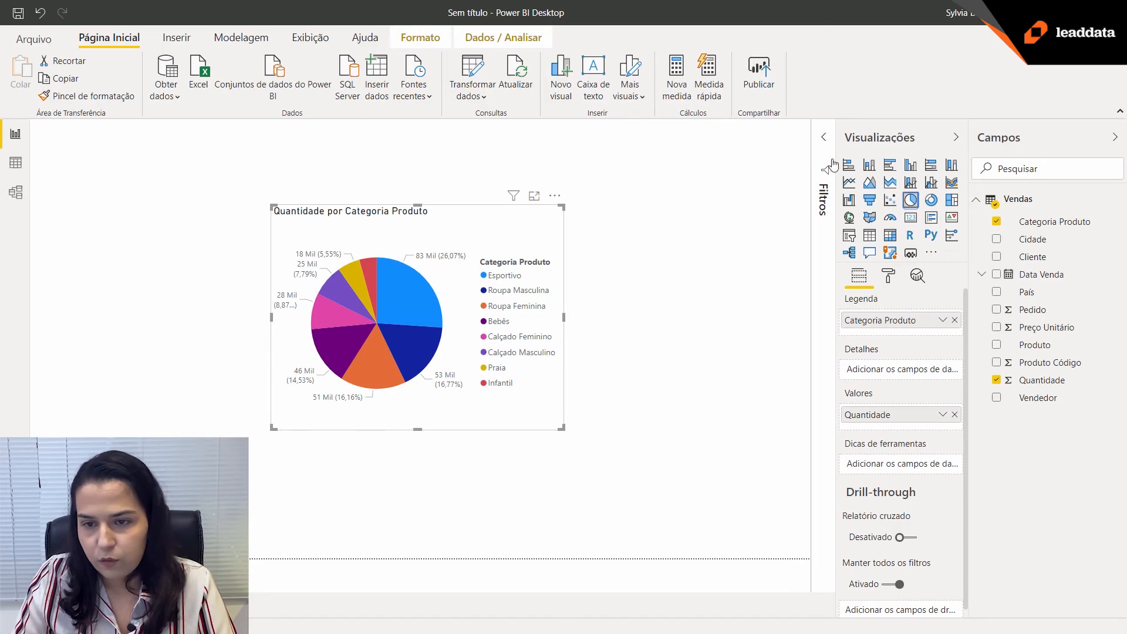
{"action": "left_click", "coordinate": [871, 167]}
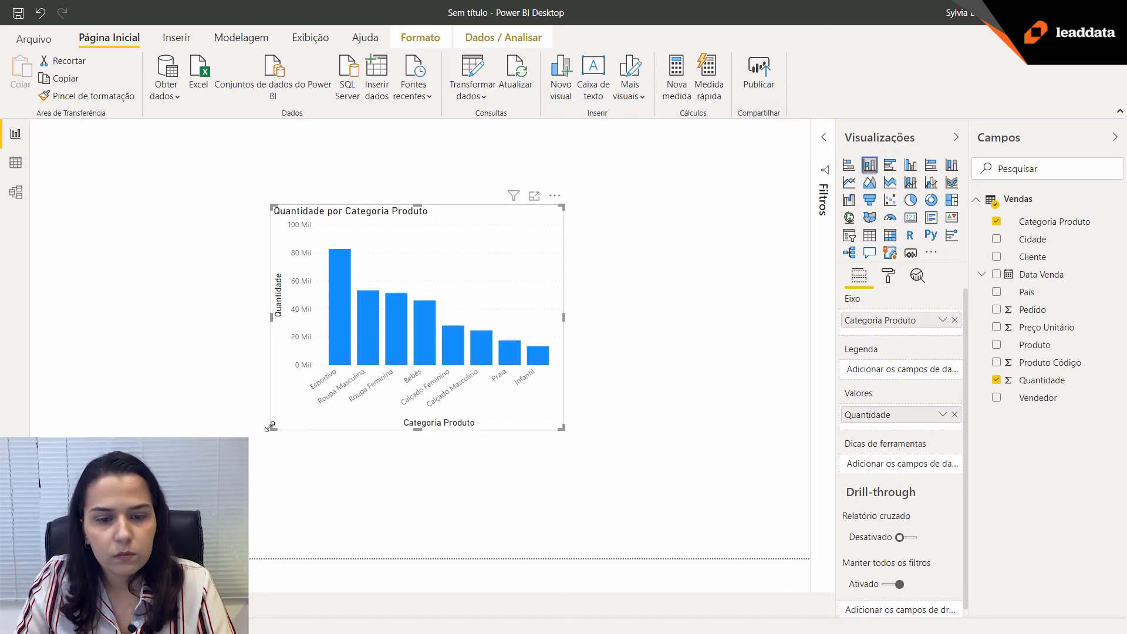
{"action": "left_click_drag", "start_coordinate": [274, 425], "coordinate": [145, 482]}
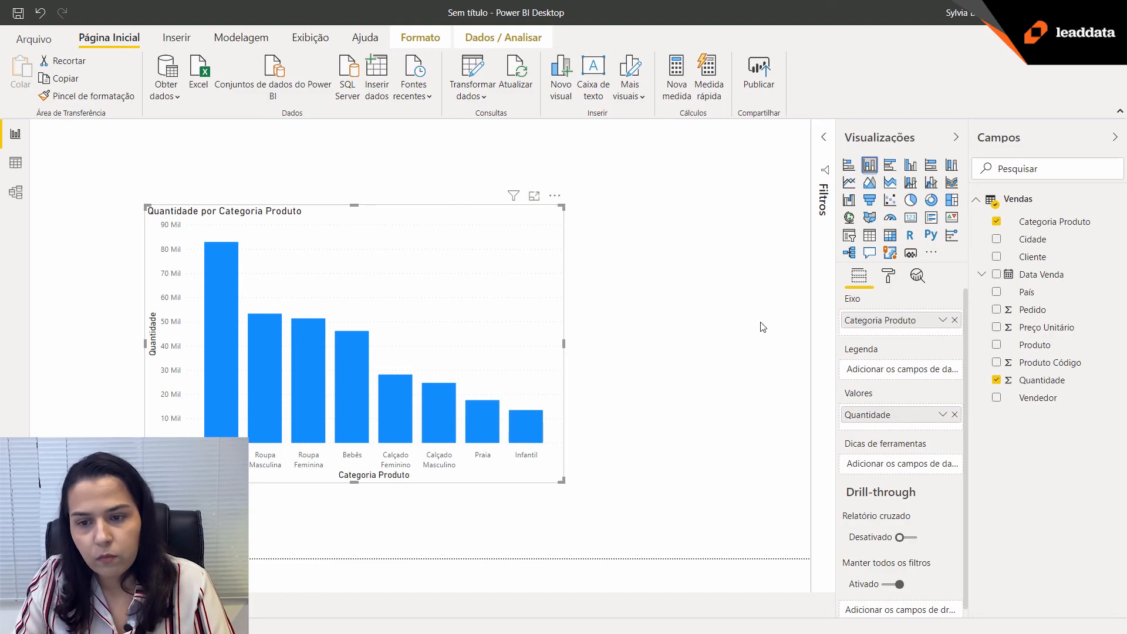
Set the default data color of the column chart to the dark blue theme color.
{"action": "left_click", "coordinate": [888, 276]}
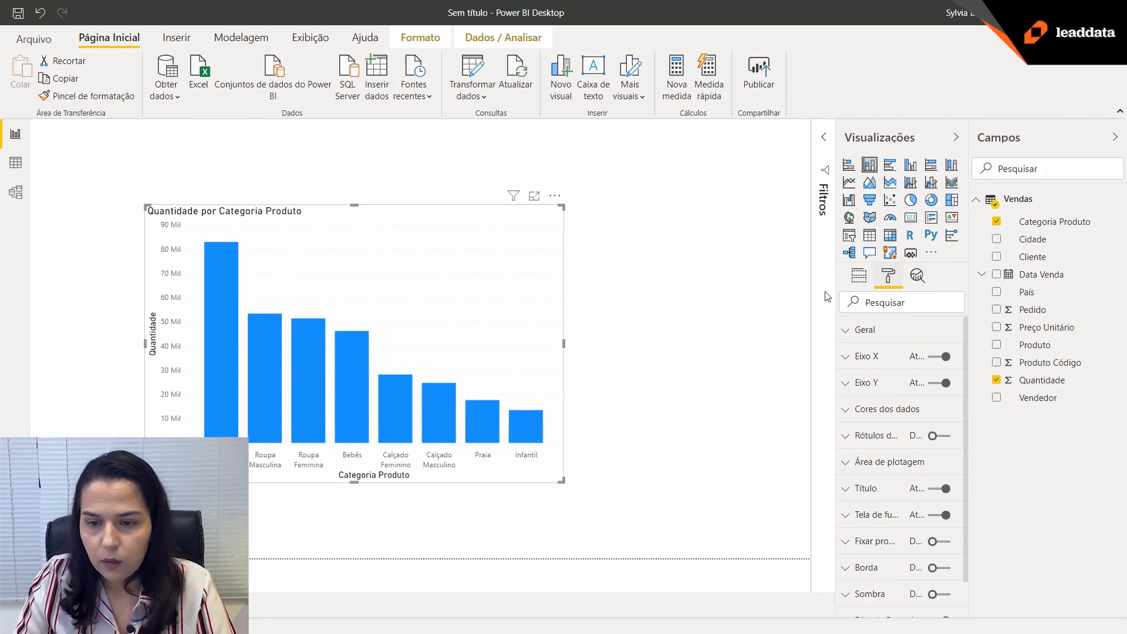
{"action": "left_click", "coordinate": [848, 411]}
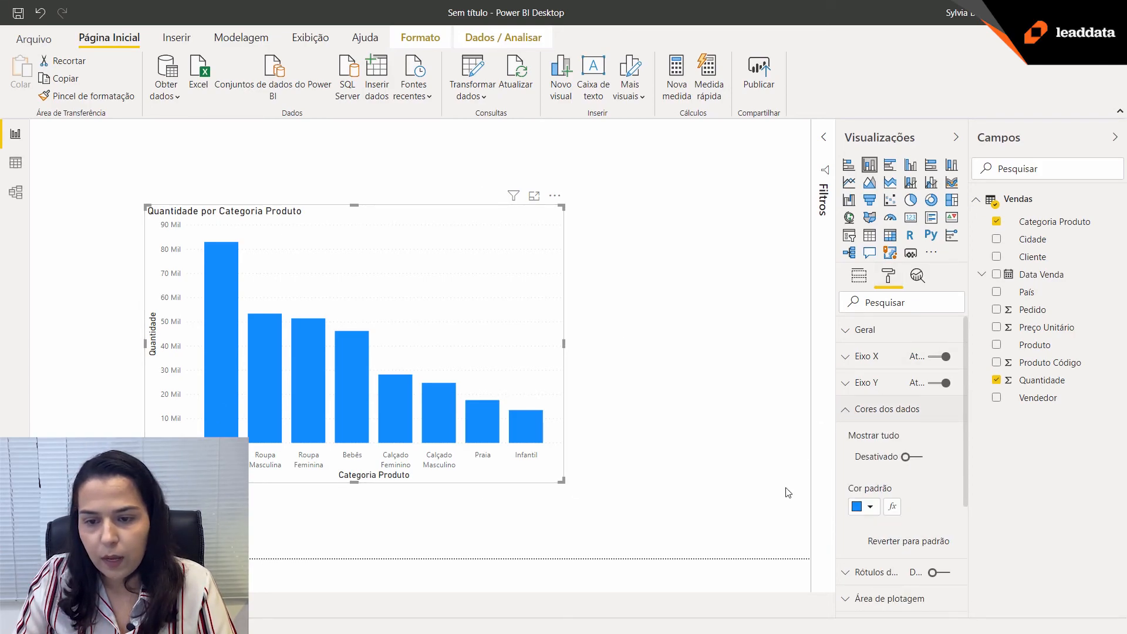
{"action": "scroll", "coordinate": [886, 489], "scroll_direction": "down", "scroll_amount": 3}
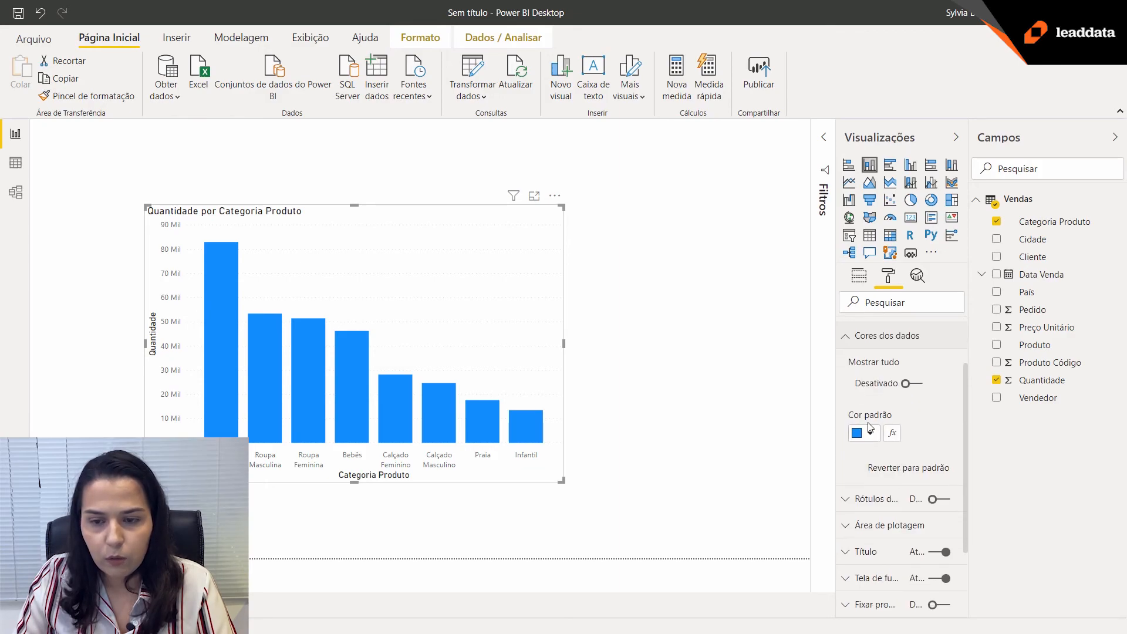
{"action": "left_click", "coordinate": [871, 437]}
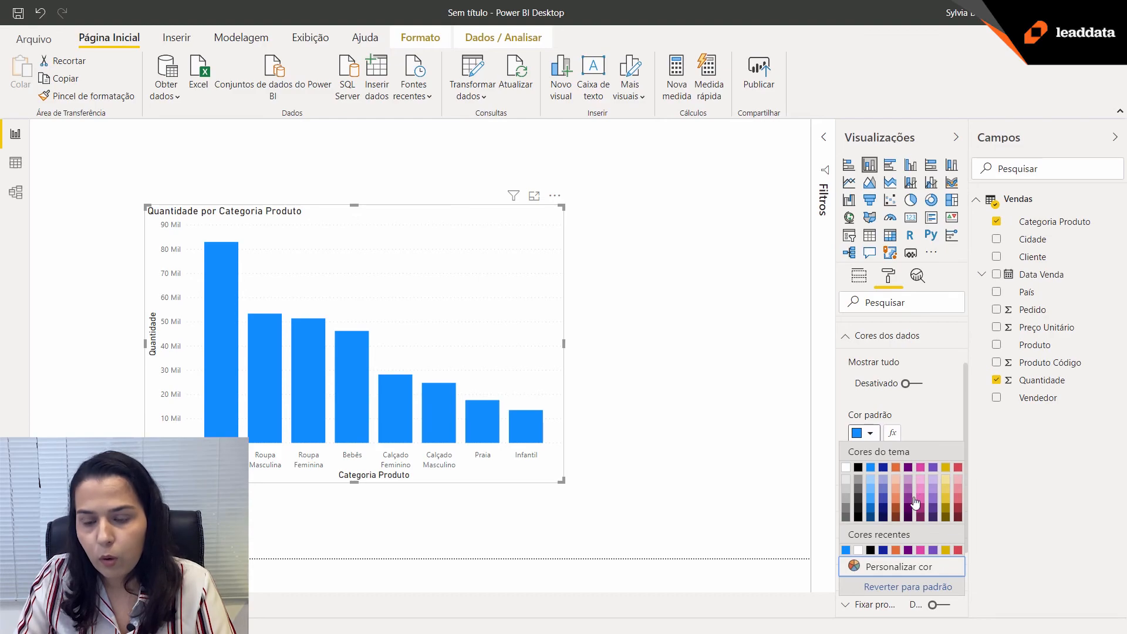
{"action": "left_click", "coordinate": [884, 473]}
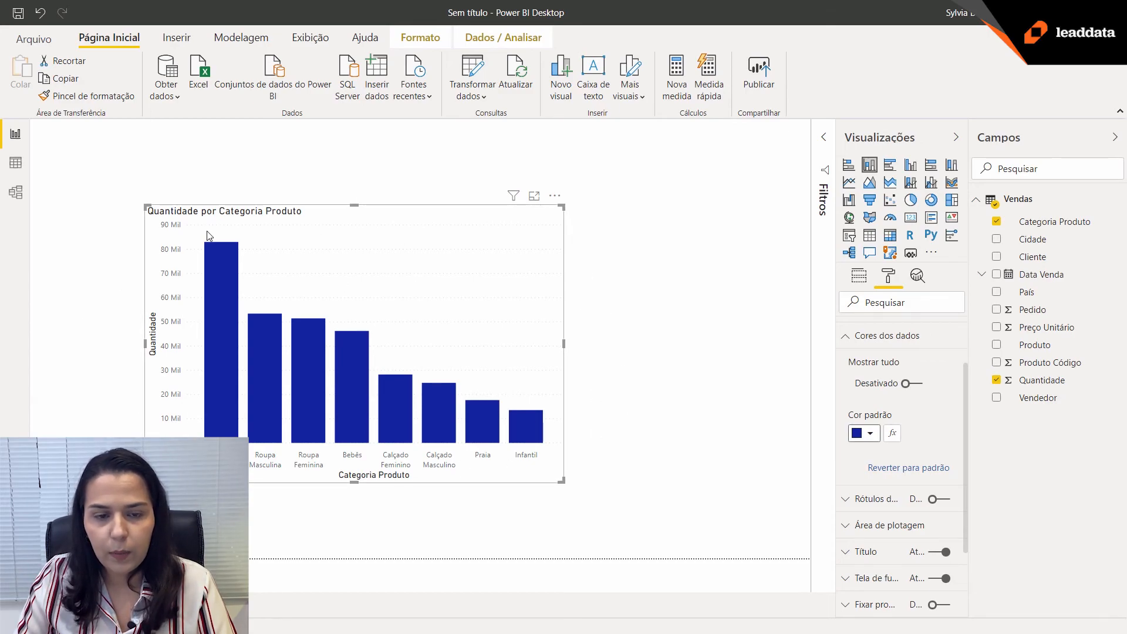
{"action": "key", "text": "ctrl+z"}
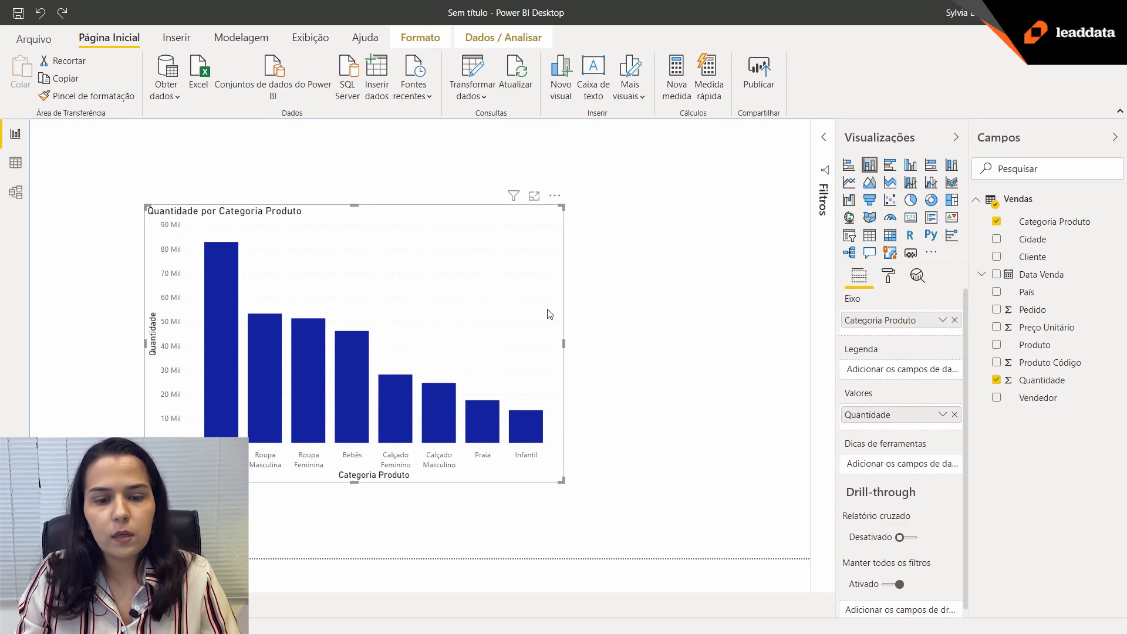
Move the column chart to the upper-left area of the report page and reduce its size.
{"action": "left_click_drag", "start_coordinate": [392, 295], "coordinate": [279, 255]}
{"action": "left_click_drag", "start_coordinate": [447, 434], "coordinate": [401, 352]}
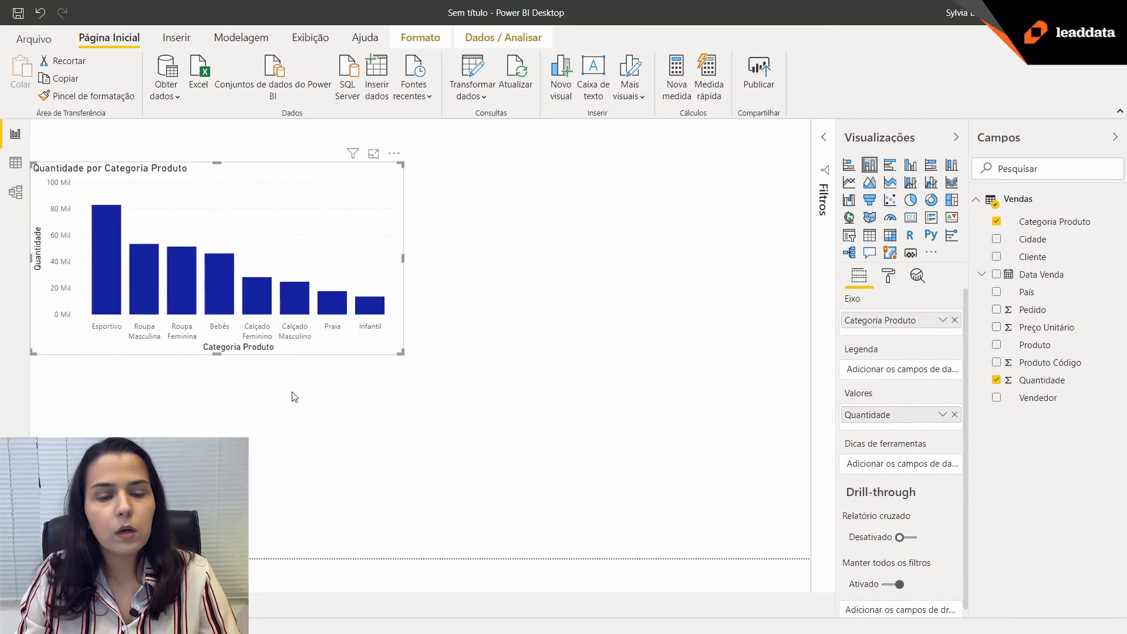
Insert an empty line chart on the report page and place it beside the column chart.
{"action": "left_click", "coordinate": [448, 397]}
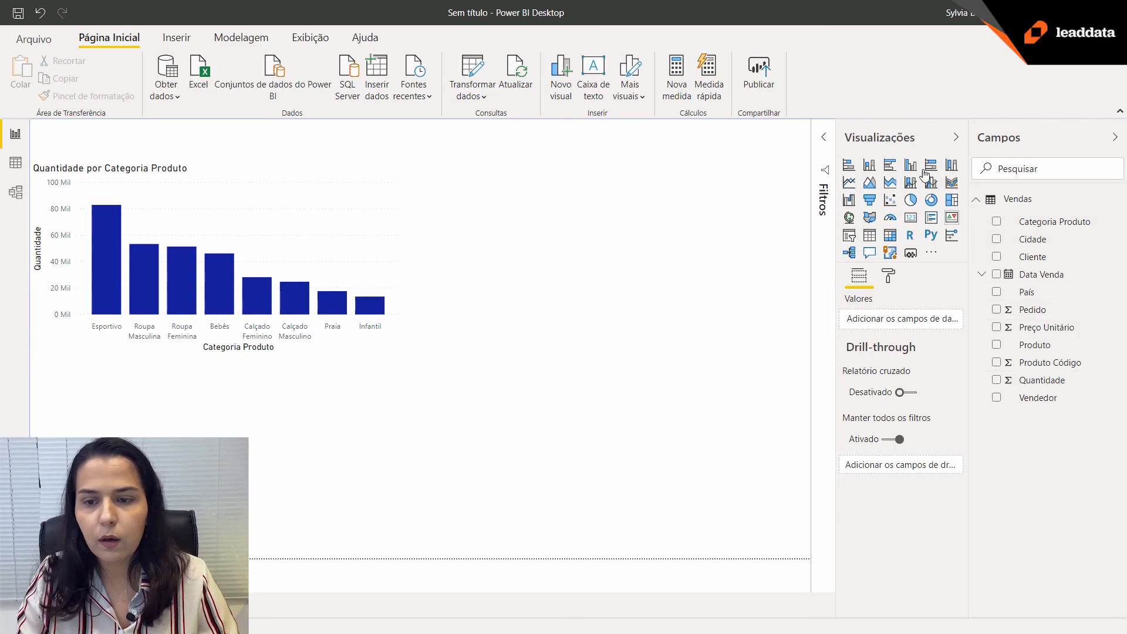
{"action": "left_click", "coordinate": [850, 183]}
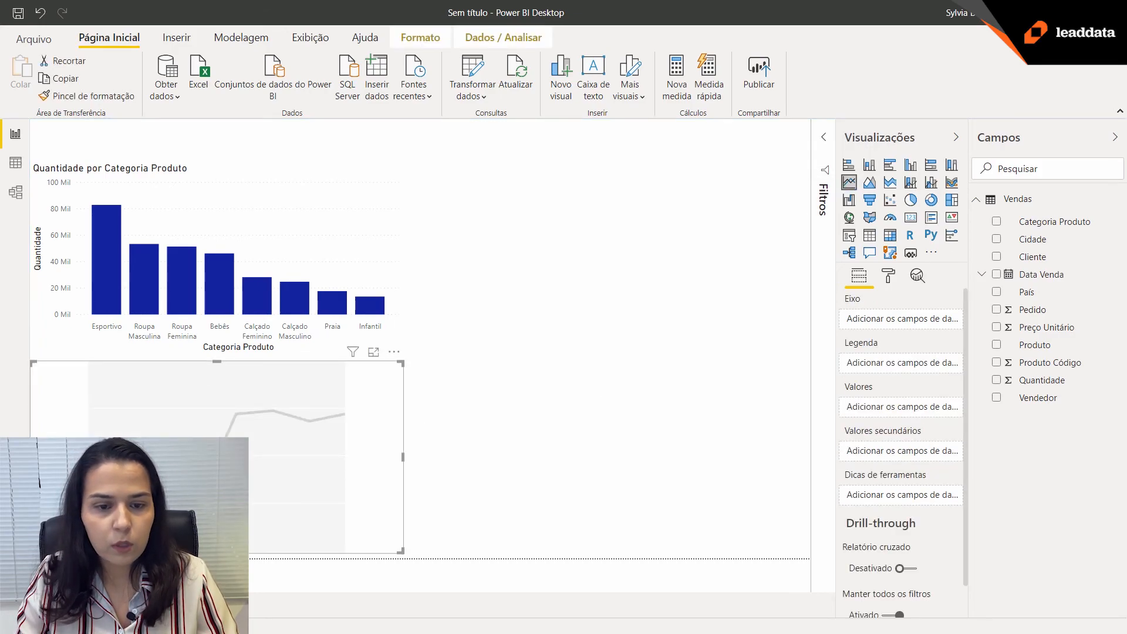
{"action": "left_click_drag", "start_coordinate": [207, 401], "coordinate": [581, 273]}
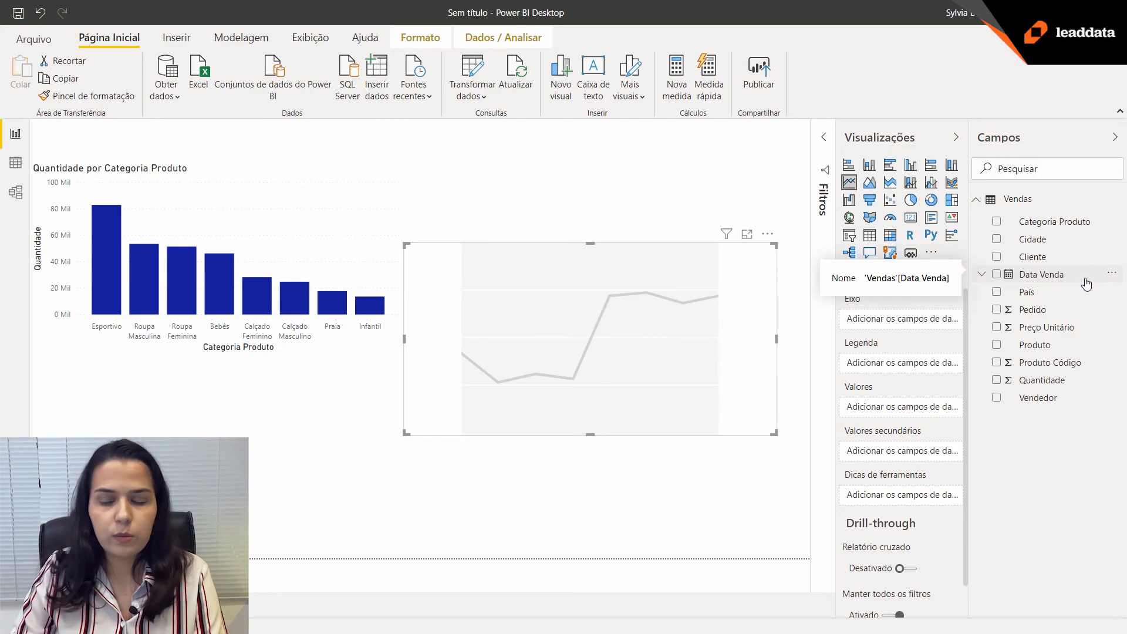
Plot Pedido by Ano from the Data Venda date hierarchy in the line chart.
{"action": "left_click", "coordinate": [983, 275]}
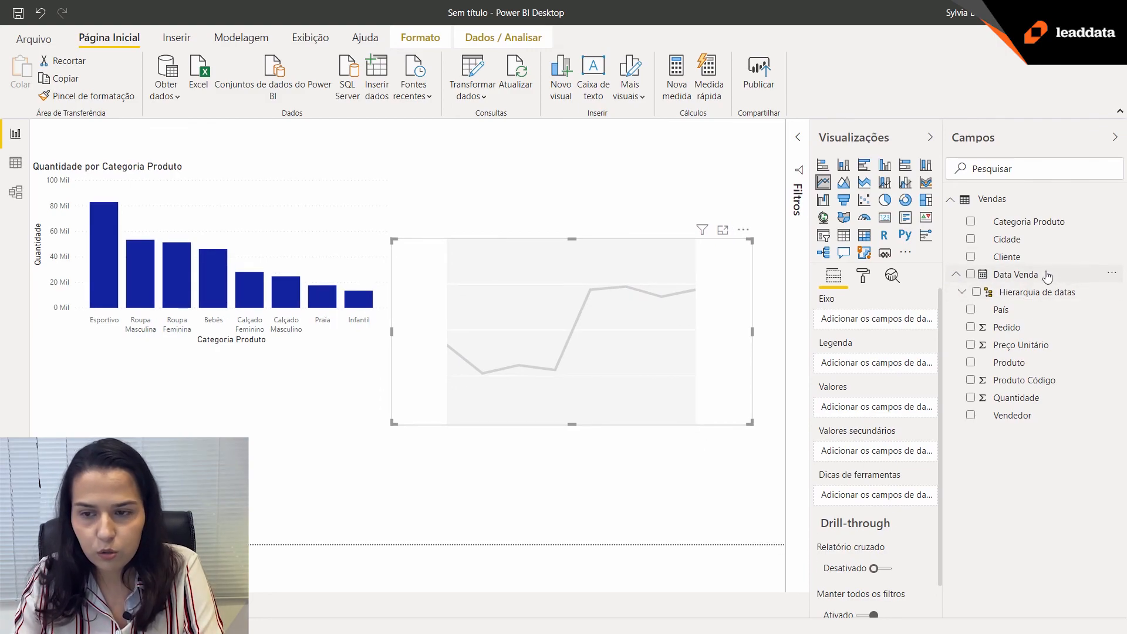
{"action": "left_click", "coordinate": [963, 293]}
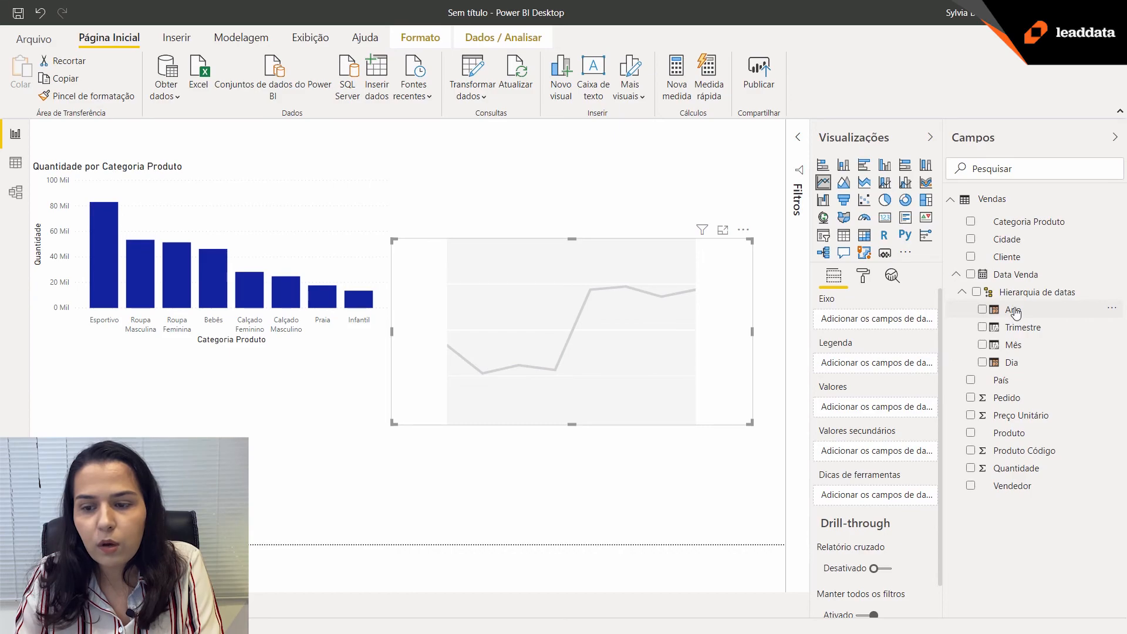
{"action": "left_click", "coordinate": [983, 310]}
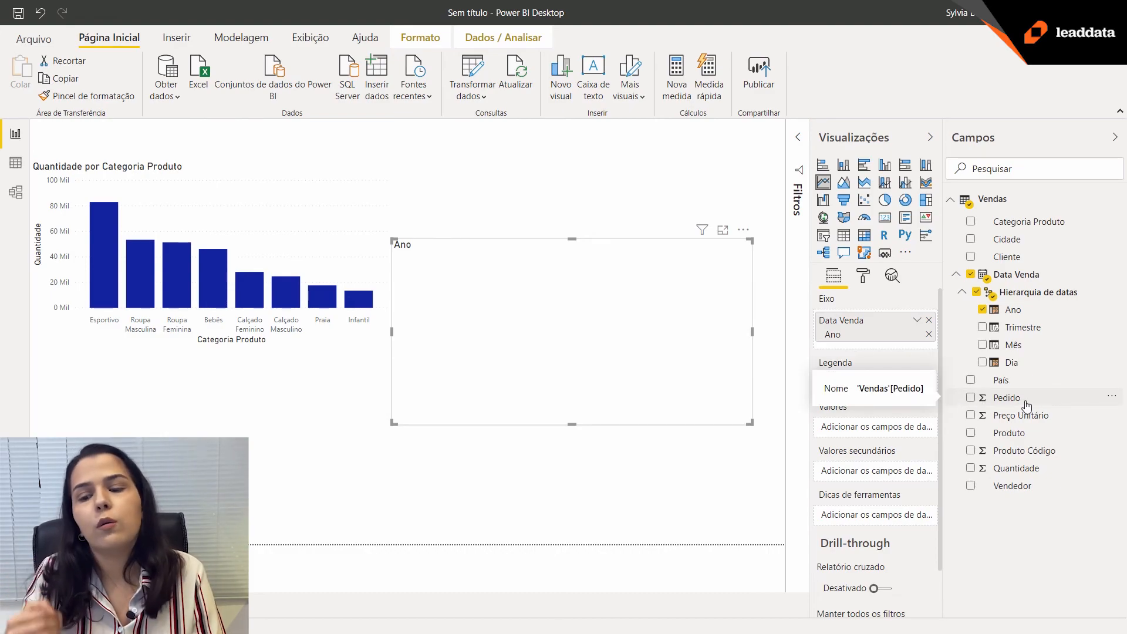
{"action": "left_click", "coordinate": [970, 397]}
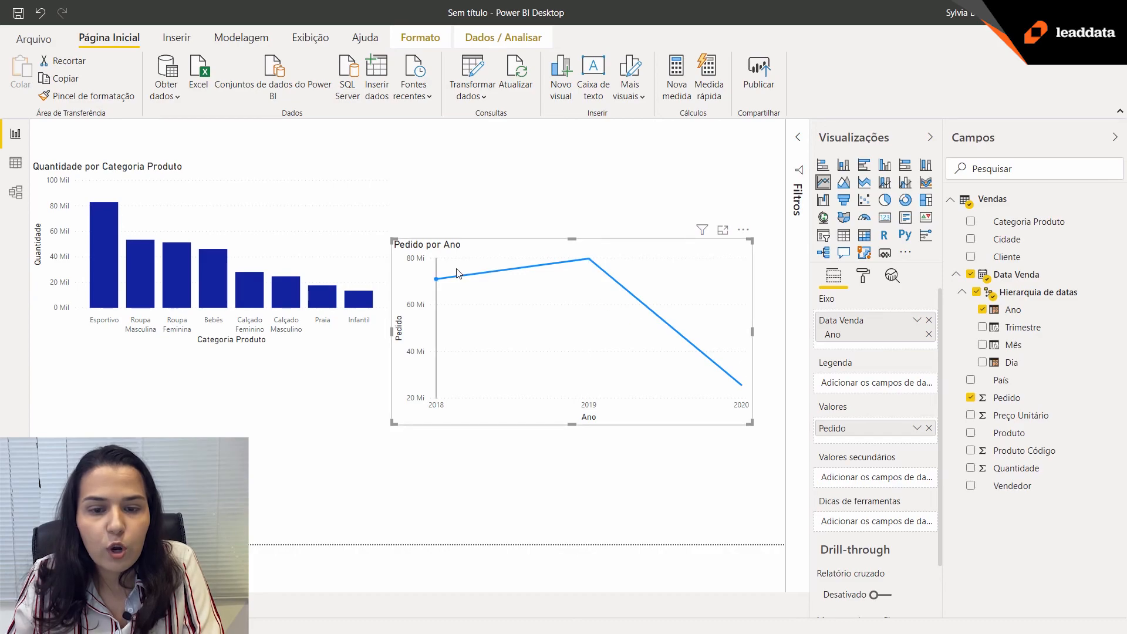
Aggregate Pedido as Contagem (Distinta) in the line chart and move the chart directly below the column chart.
{"action": "mouse_move", "coordinate": [438, 282]}
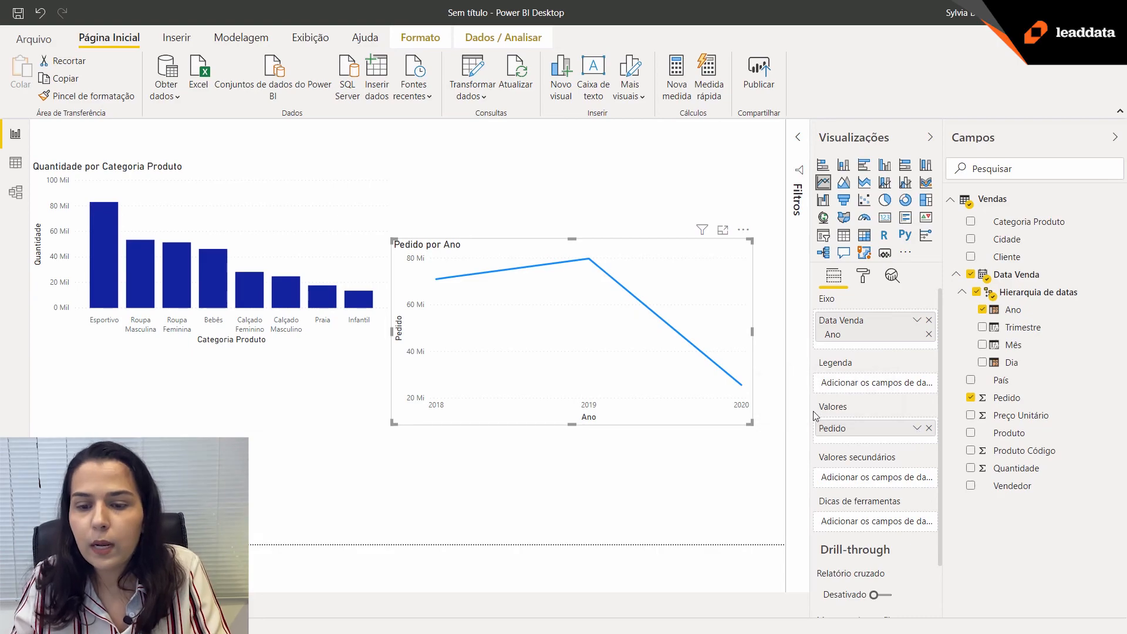
{"action": "left_click", "coordinate": [917, 430]}
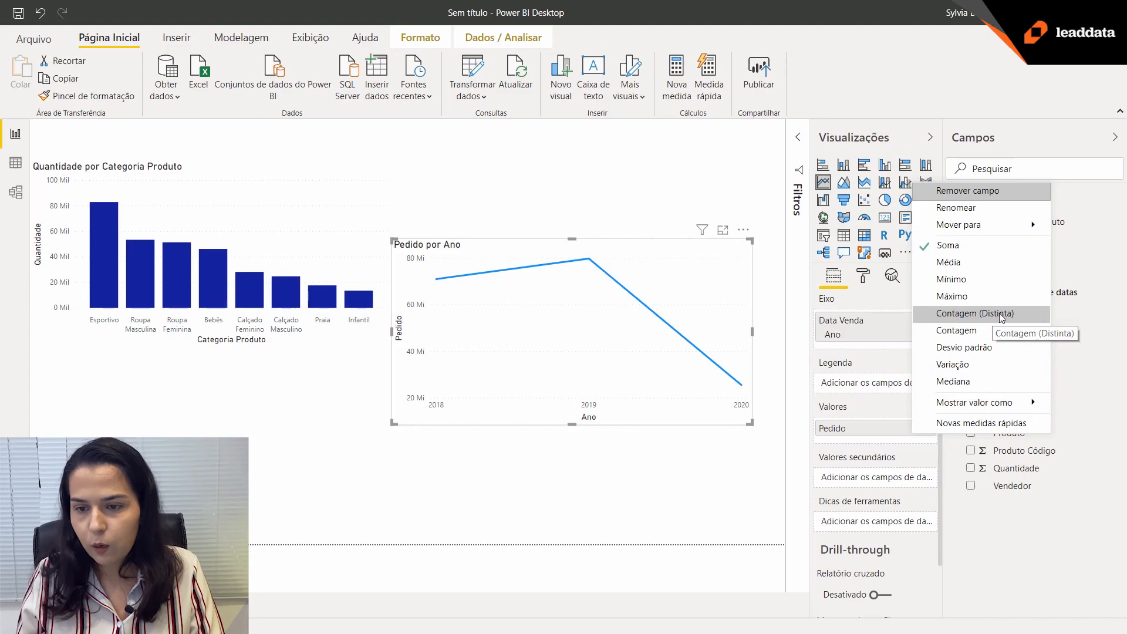
{"action": "left_click", "coordinate": [1032, 318]}
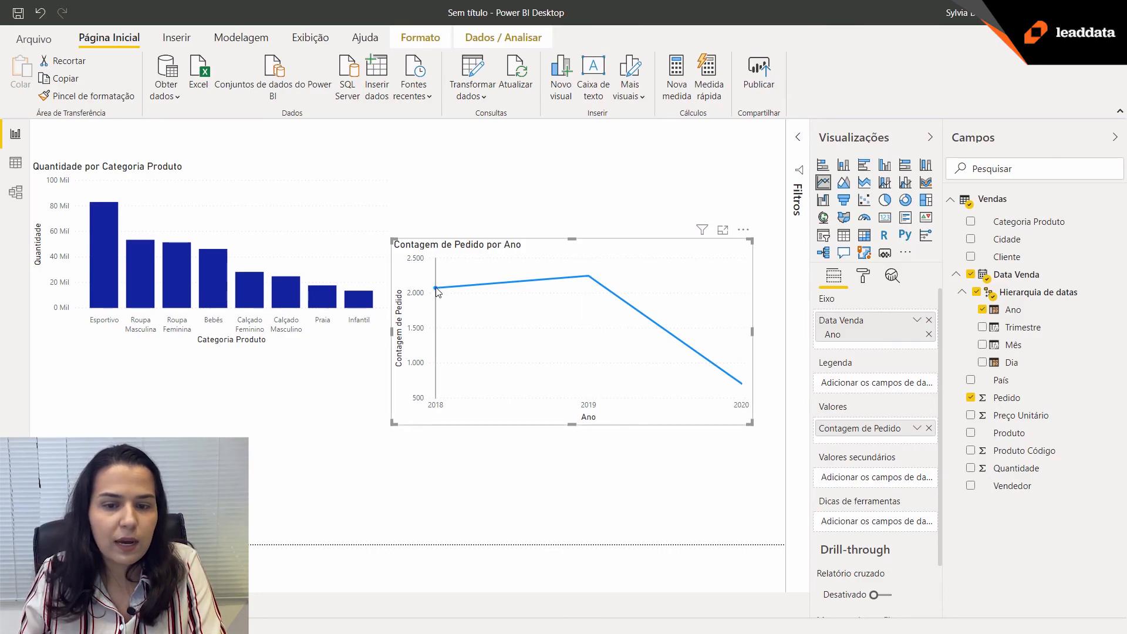
{"action": "mouse_move", "coordinate": [436, 287]}
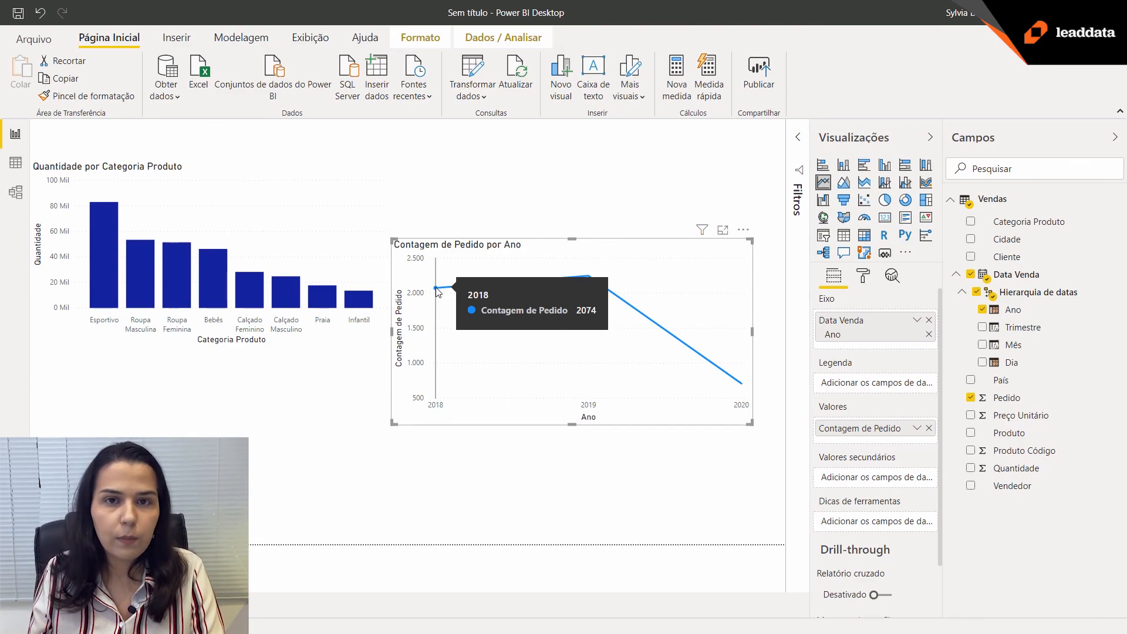
{"action": "left_click_drag", "start_coordinate": [484, 262], "coordinate": [123, 380]}
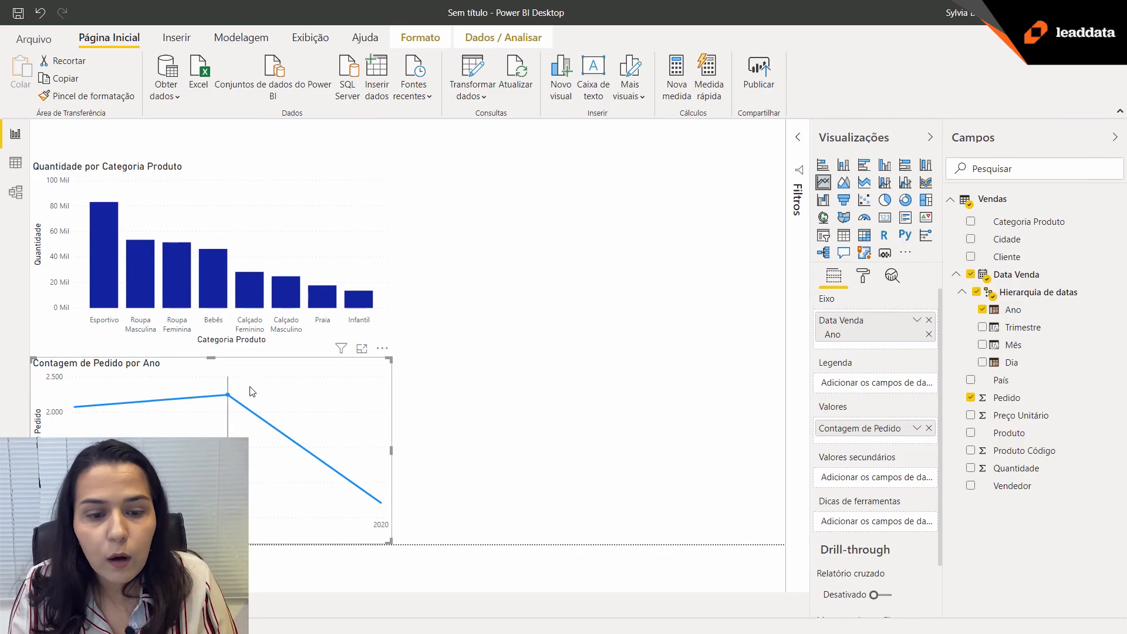
{"action": "mouse_move", "coordinate": [235, 407]}
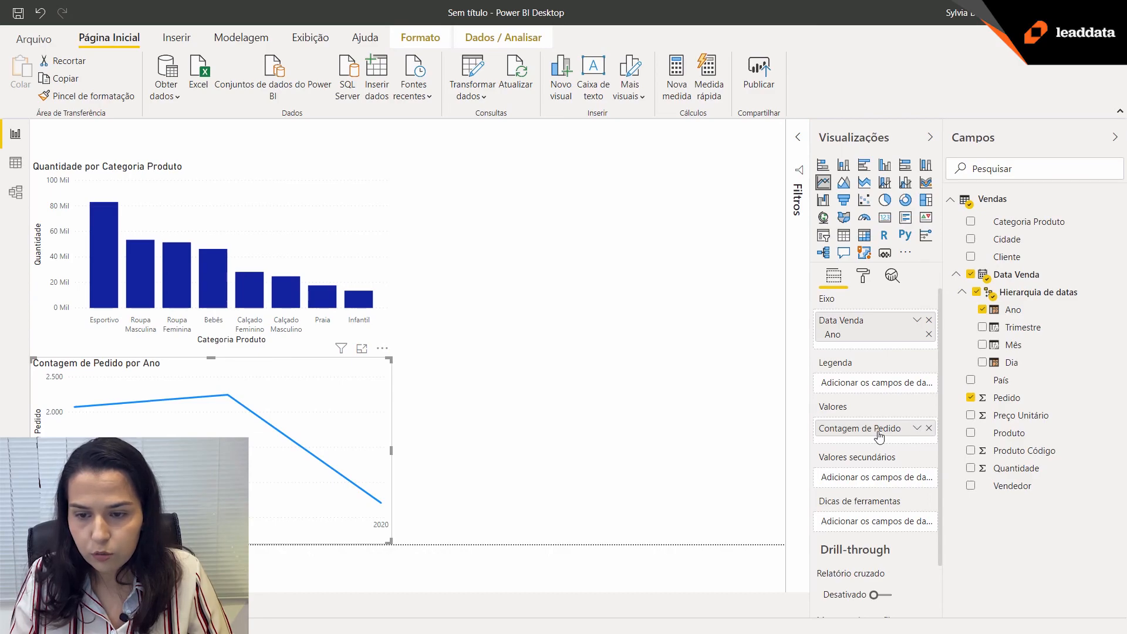
Rename the line chart's value field as Pedidos.
{"action": "left_click", "coordinate": [917, 429]}
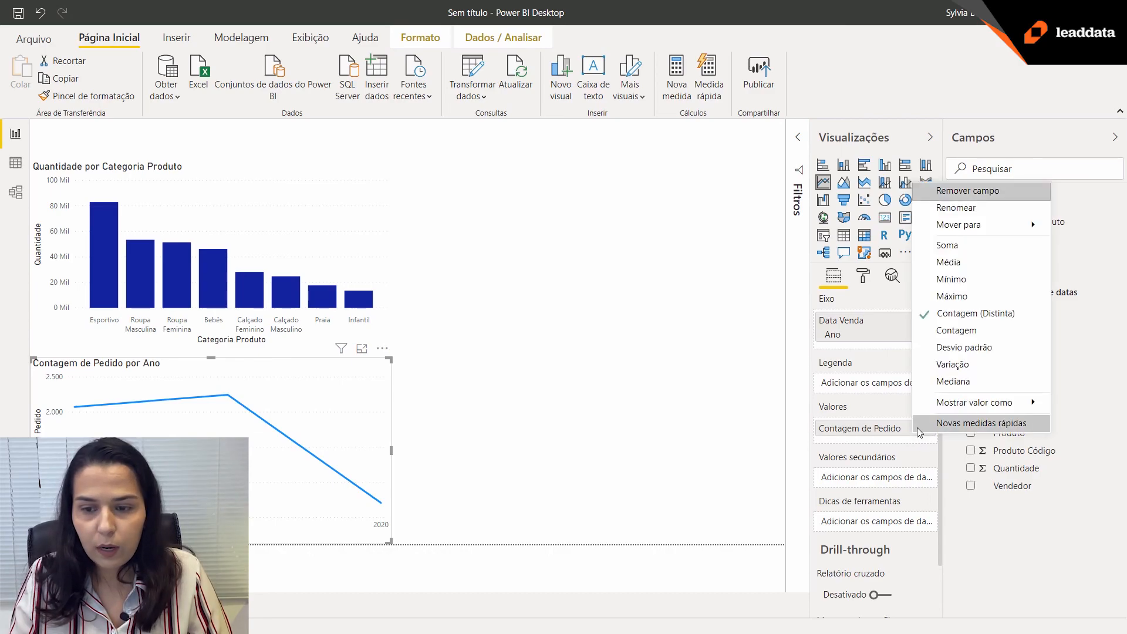
{"action": "left_click", "coordinate": [947, 209]}
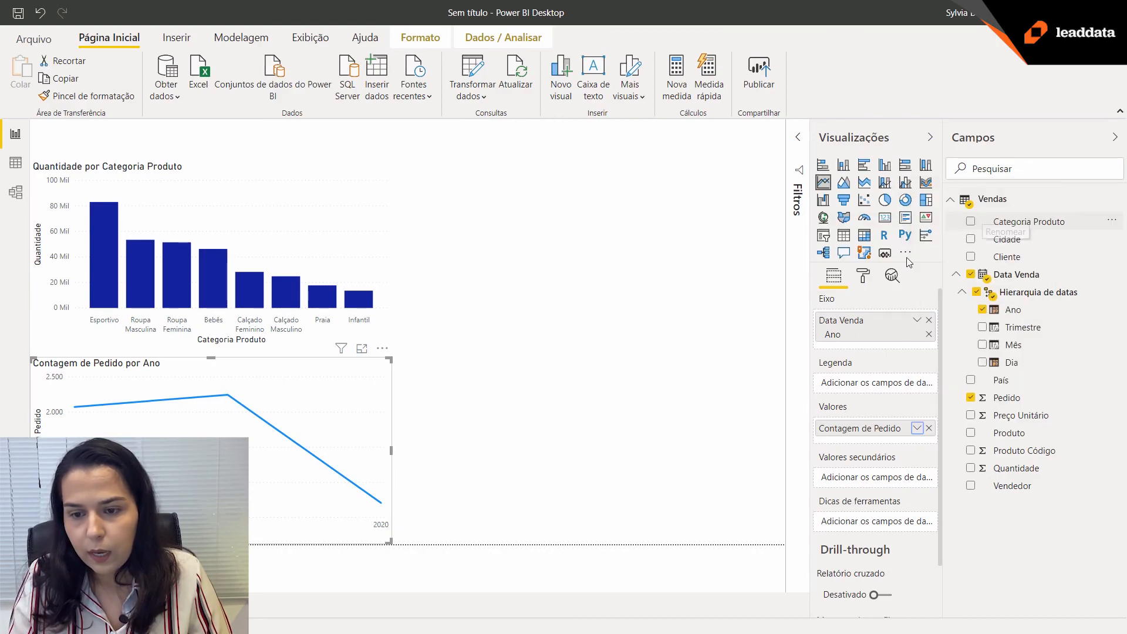
{"action": "left_click_drag", "start_coordinate": [879, 423], "coordinate": [807, 429]}
{"action": "key", "text": "BackSpace"}
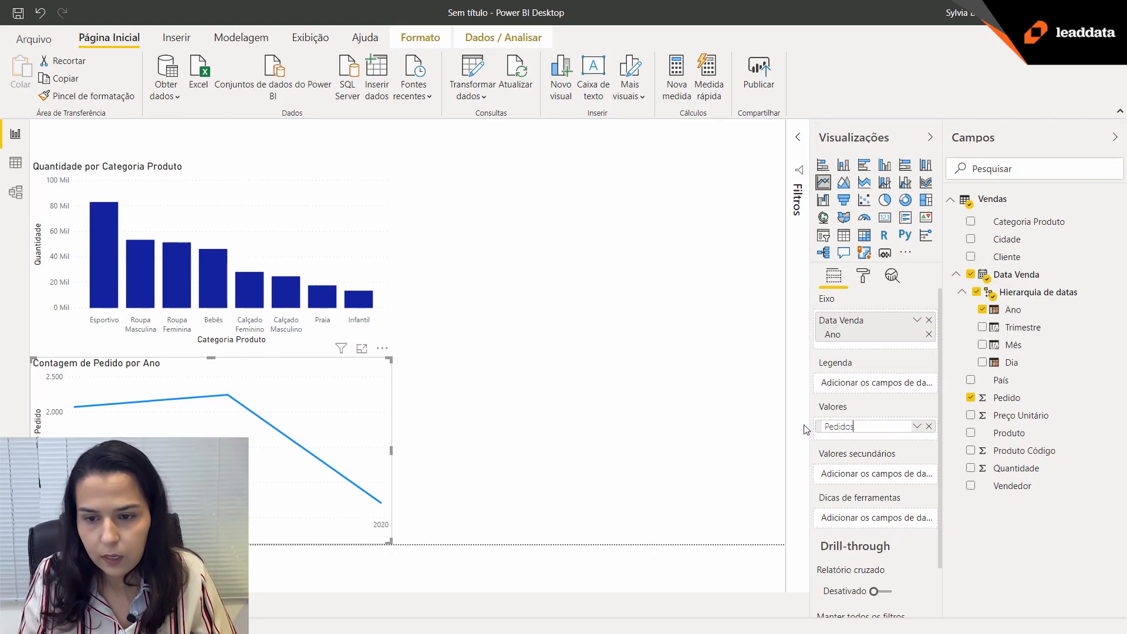
{"action": "type", "text": "s"}
{"action": "key", "text": "Return"}
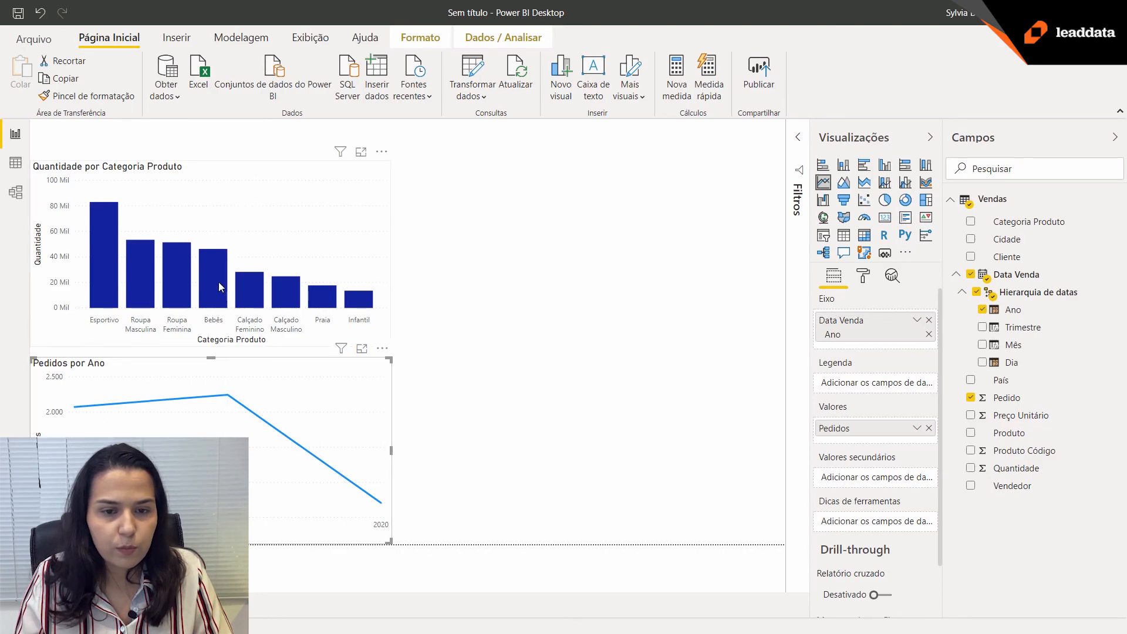
Cross-filter the line chart by the Bebês category and inspect its orders for 2018, 2019 and 2020.
{"action": "mouse_move", "coordinate": [216, 284]}
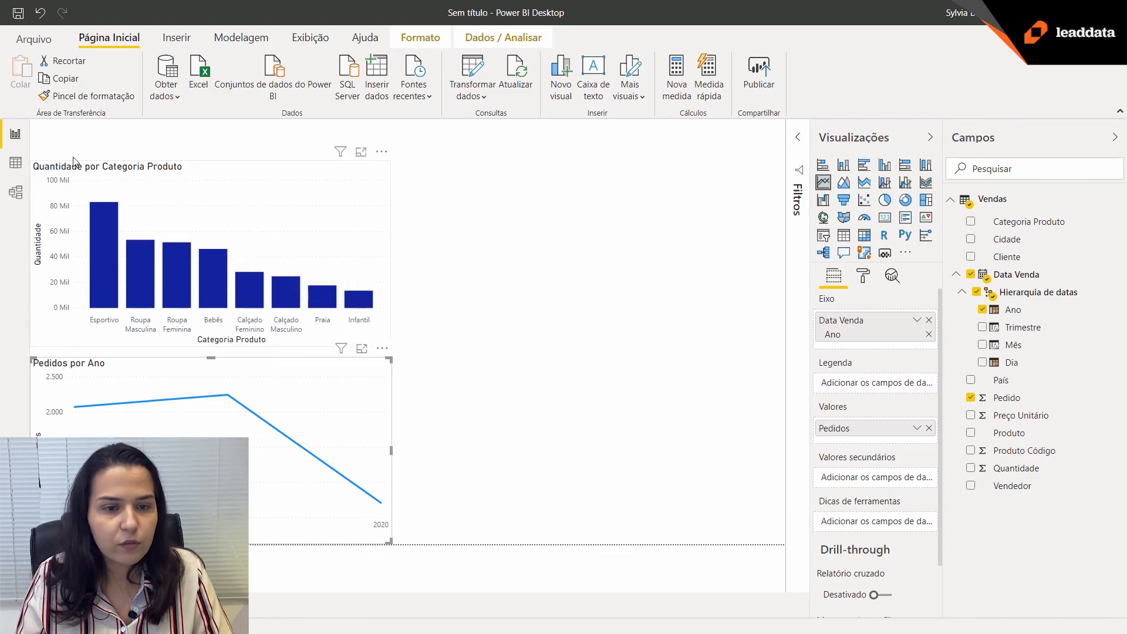
{"action": "left_click", "coordinate": [217, 287]}
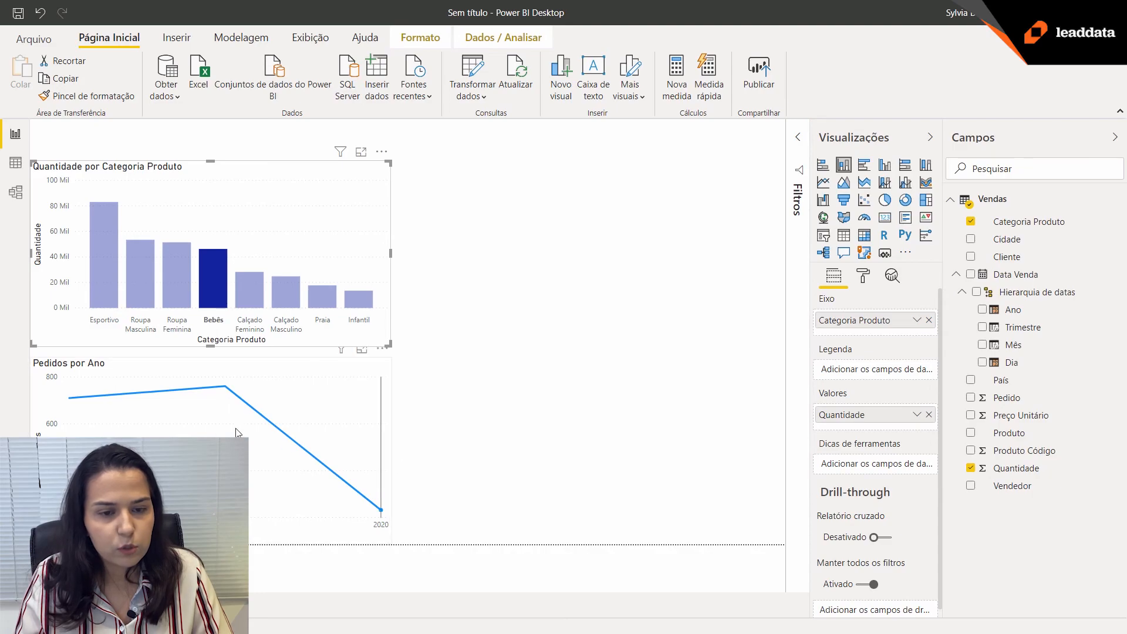
{"action": "mouse_move", "coordinate": [103, 417]}
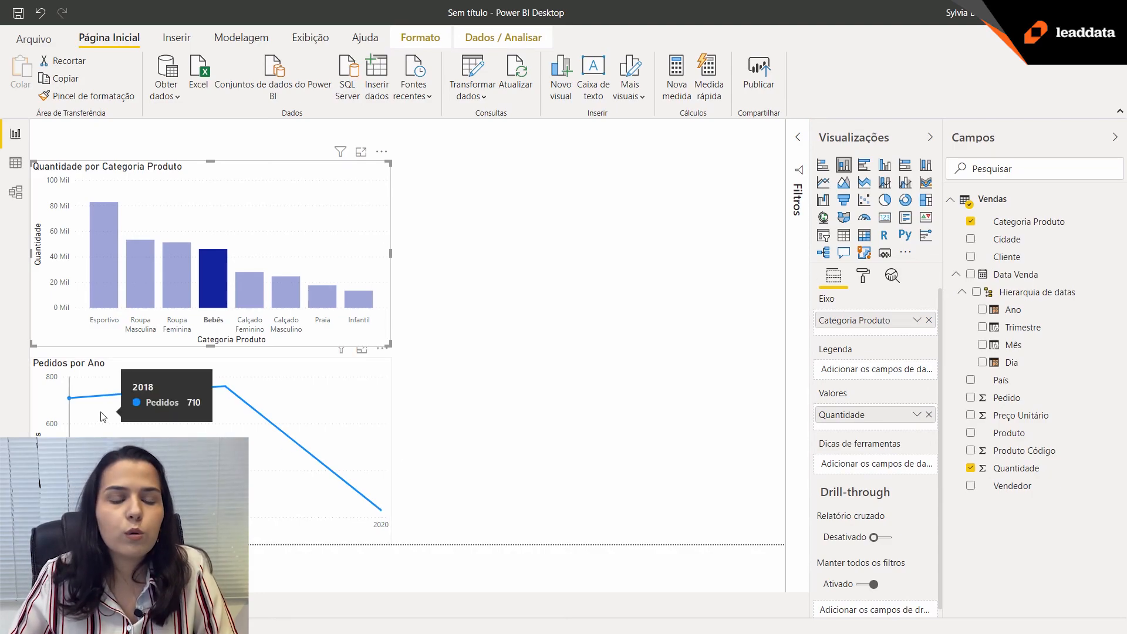
{"action": "mouse_move", "coordinate": [206, 416]}
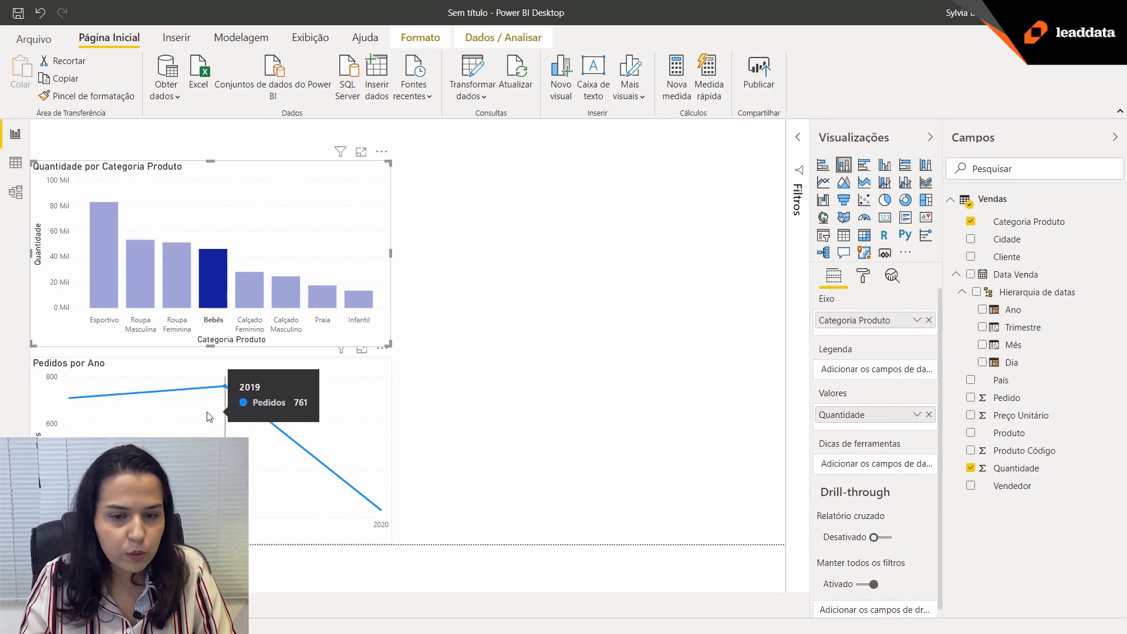
{"action": "mouse_move", "coordinate": [364, 441]}
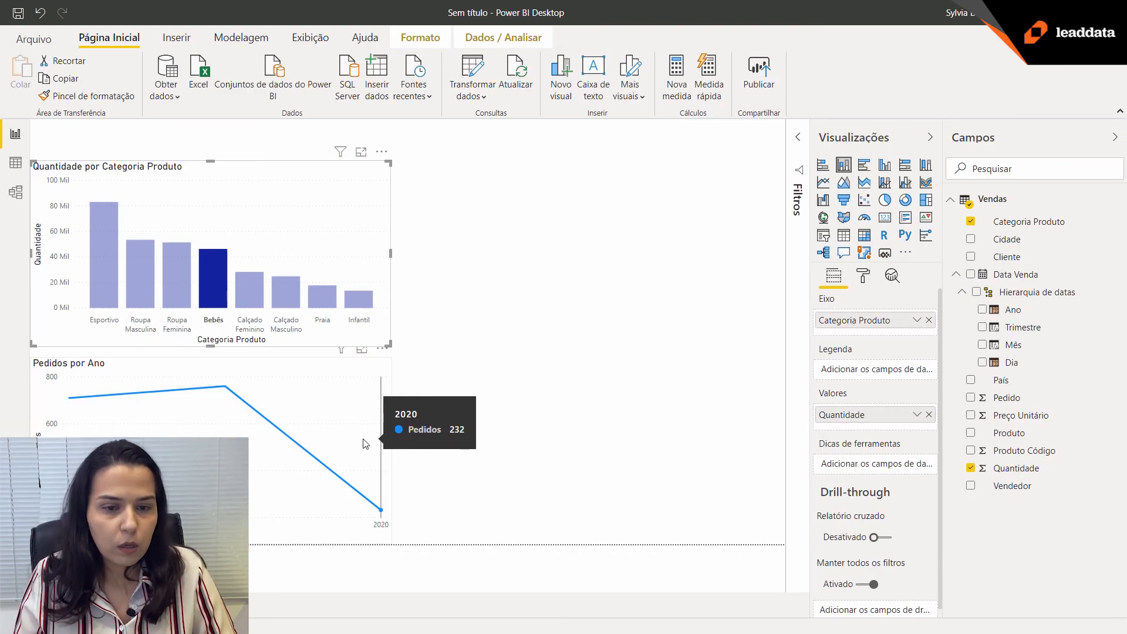
Cross-filter the line chart by Praia, Calçado Masculino and Calçado Feminino together, and clear the category selection.
{"action": "left_click", "coordinate": [321, 296]}
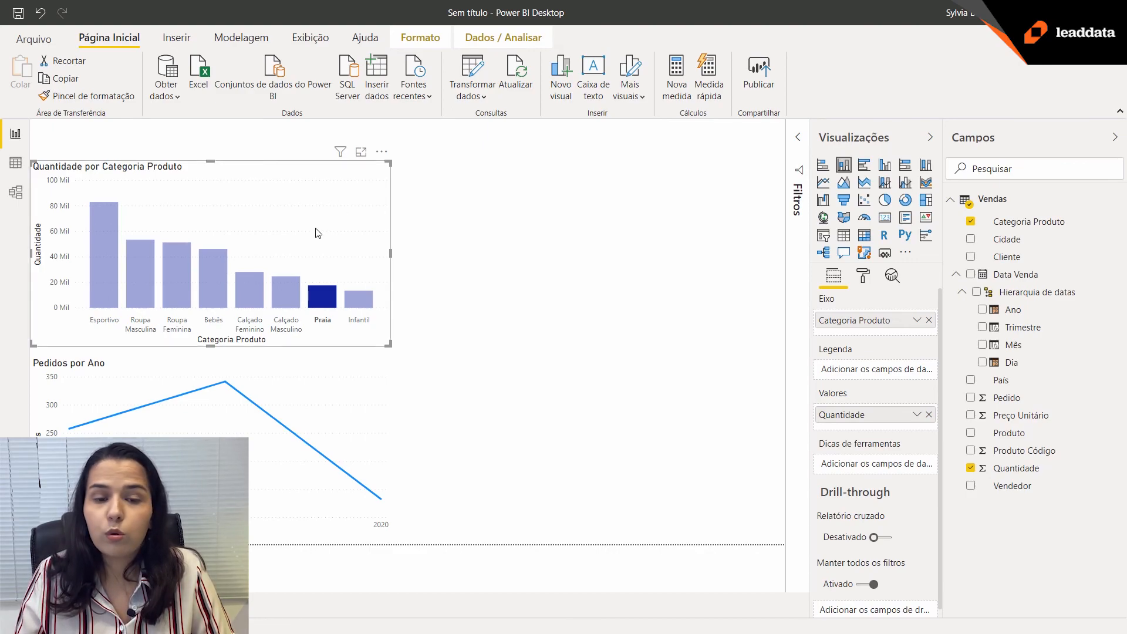
{"action": "left_click", "coordinate": [282, 289], "text": "ctrl"}
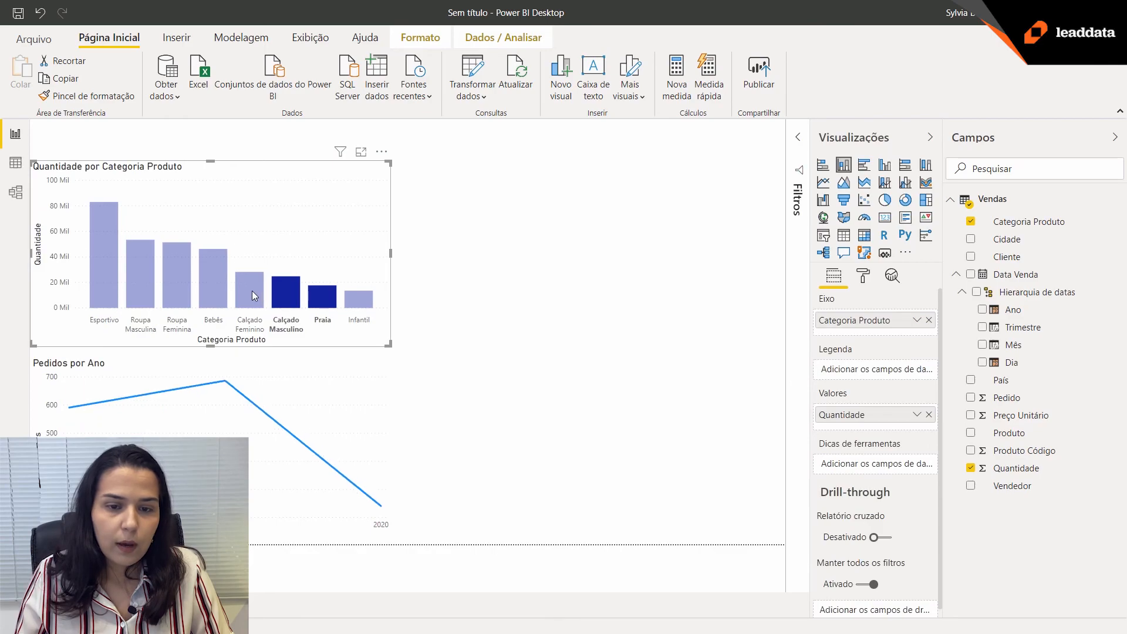
{"action": "left_click", "coordinate": [252, 290], "text": "ctrl"}
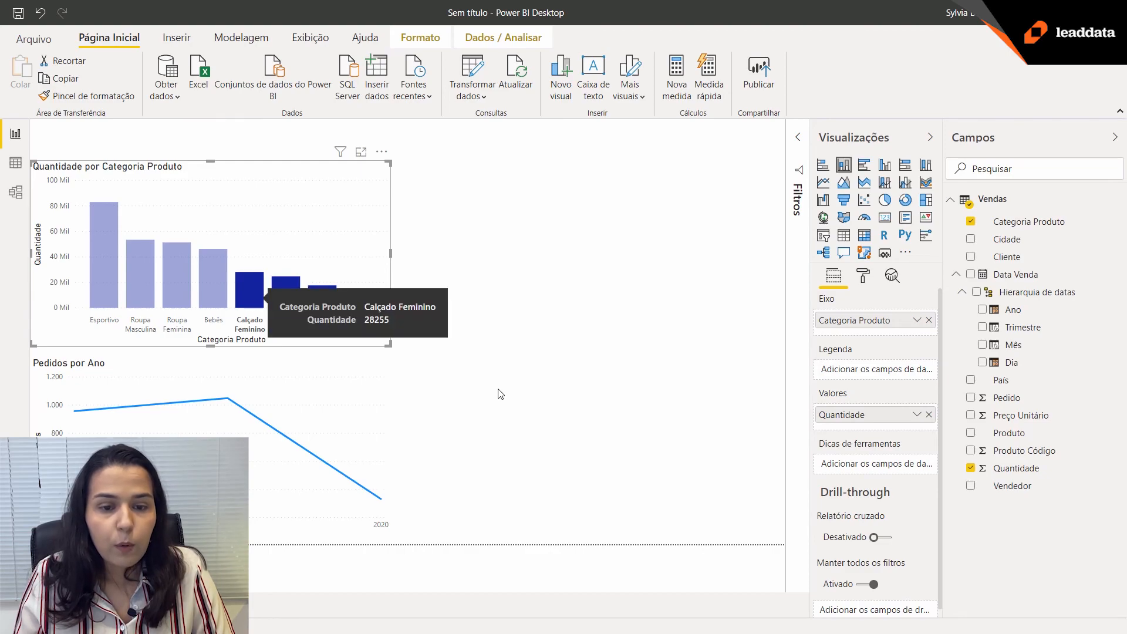
{"action": "left_click", "coordinate": [251, 300]}
{"action": "left_click", "coordinate": [267, 311]}
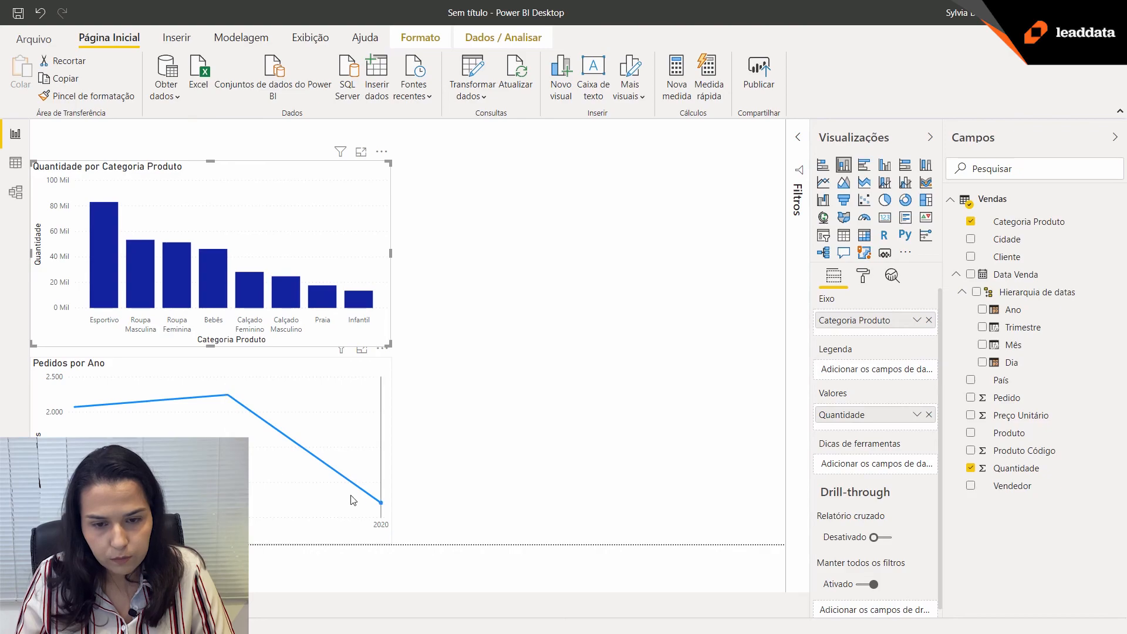
Highlight the 2020 share in the column chart from the line chart's 2020 point and inspect the Esportivo column.
{"action": "left_click", "coordinate": [381, 504]}
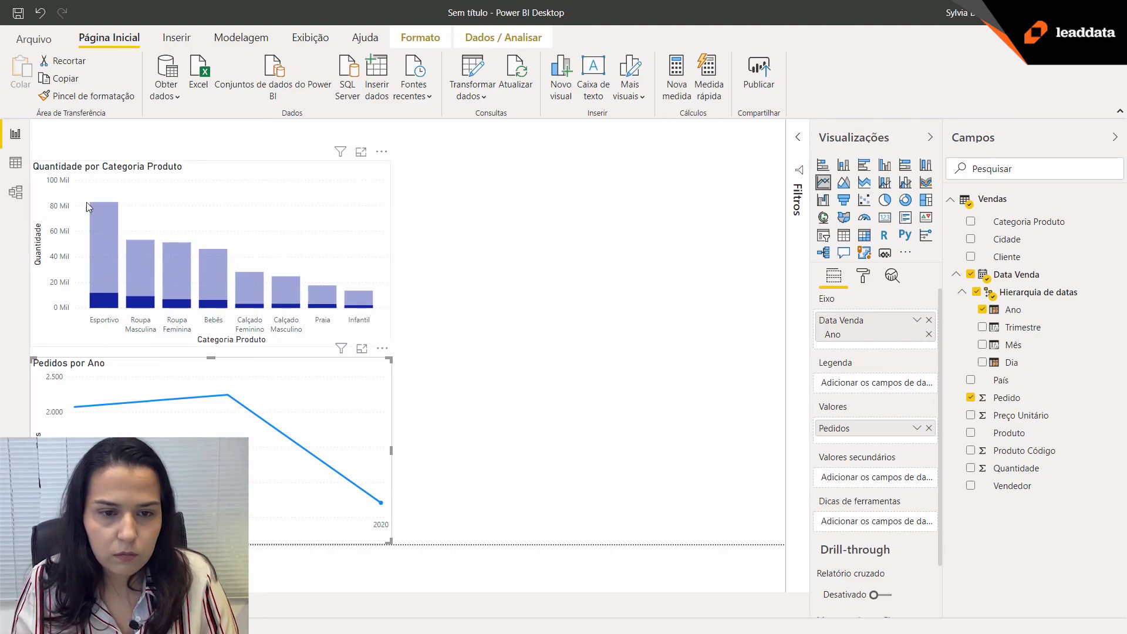
{"action": "mouse_move", "coordinate": [105, 298]}
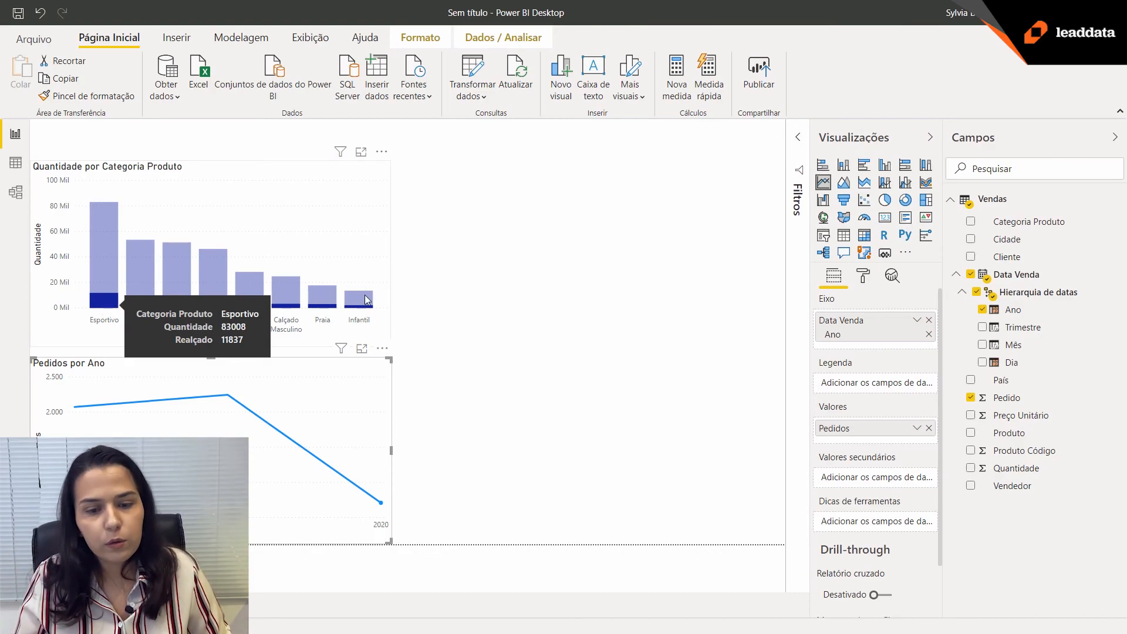
{"action": "mouse_move", "coordinate": [388, 511]}
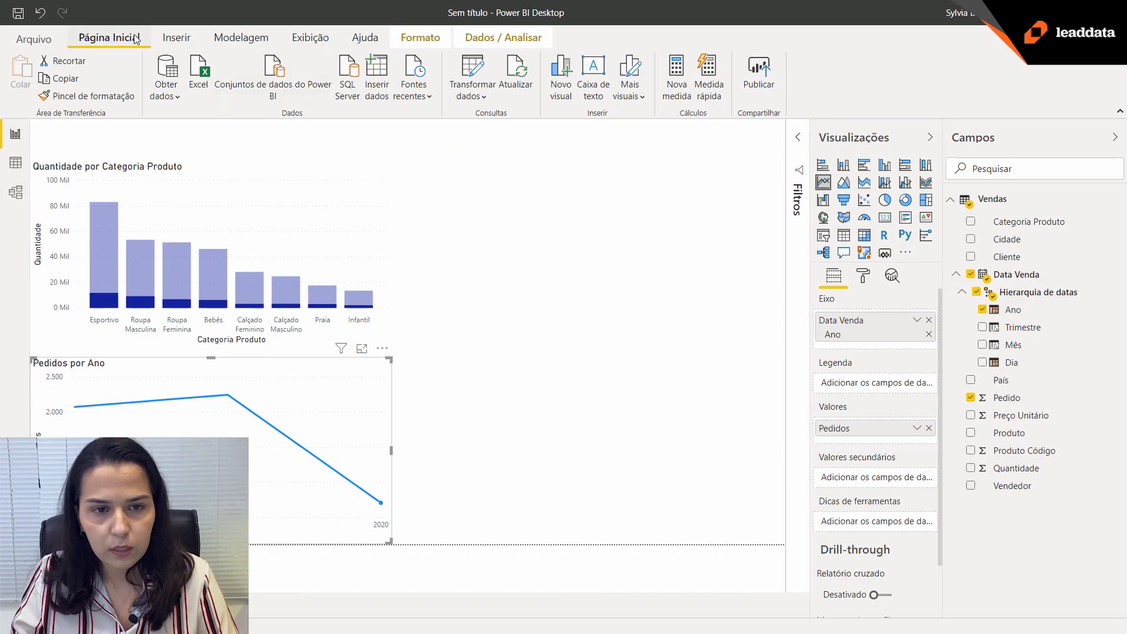
Open the Vendas query in the Power Query editor and examine the Quantidade and Preço Unitário columns.
{"action": "left_click", "coordinate": [476, 72]}
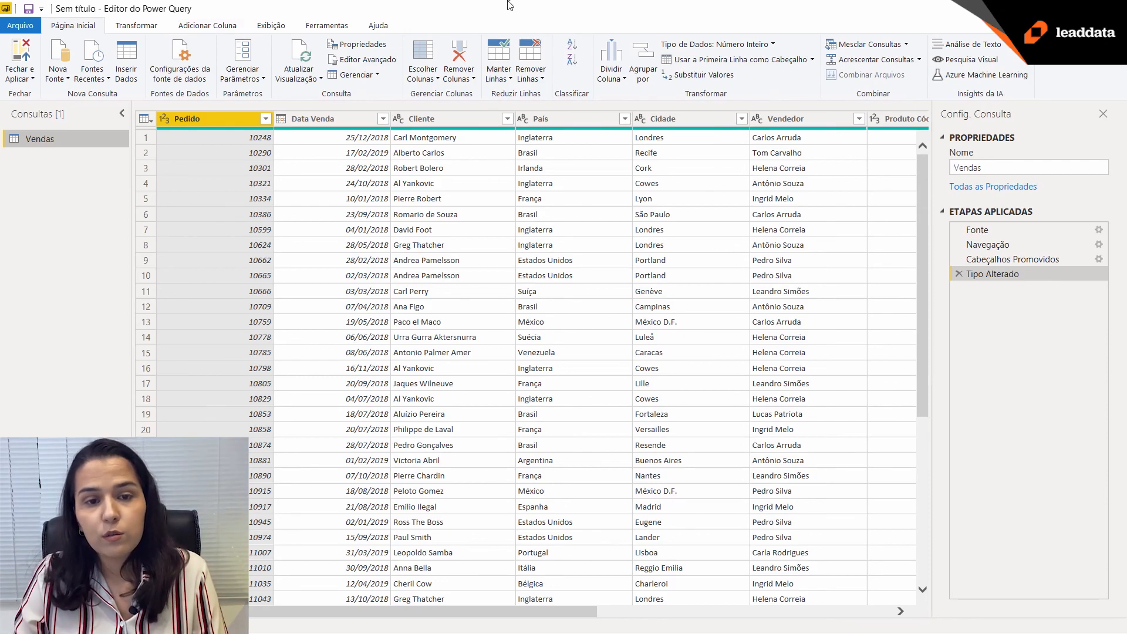
{"action": "left_click_drag", "start_coordinate": [461, 611], "coordinate": [791, 622]}
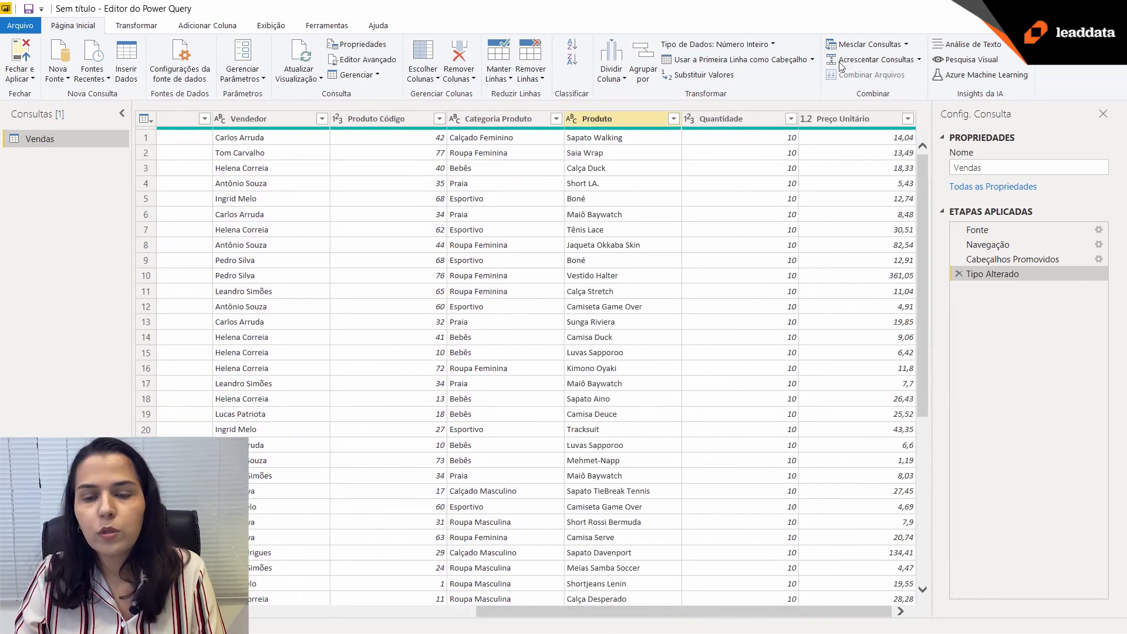
{"action": "left_click", "coordinate": [735, 122]}
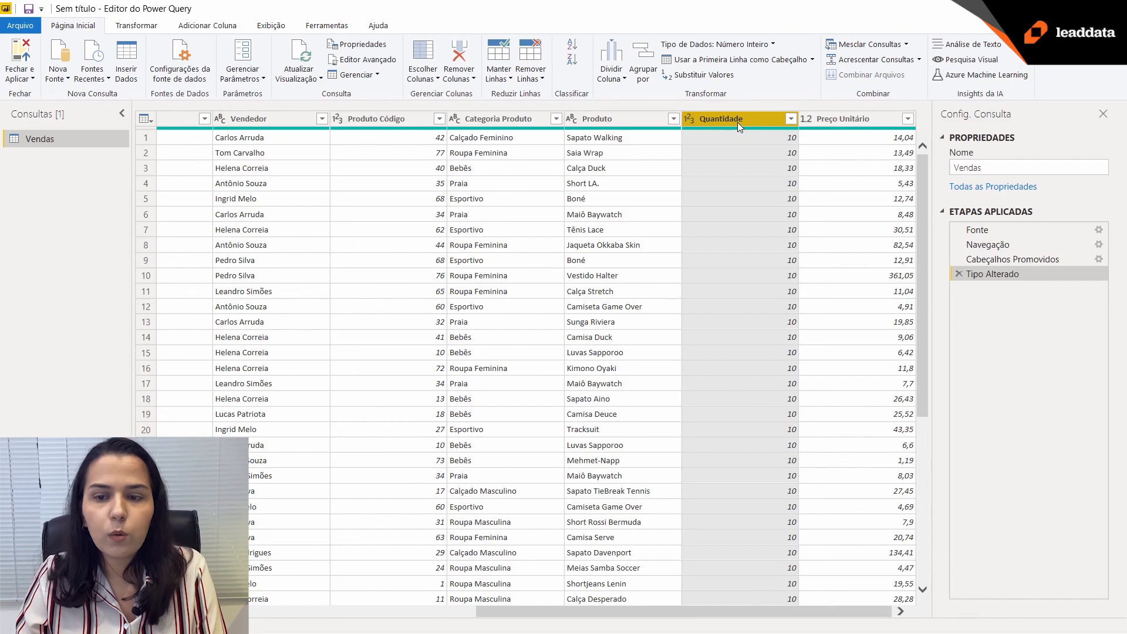
{"action": "left_click", "coordinate": [845, 117]}
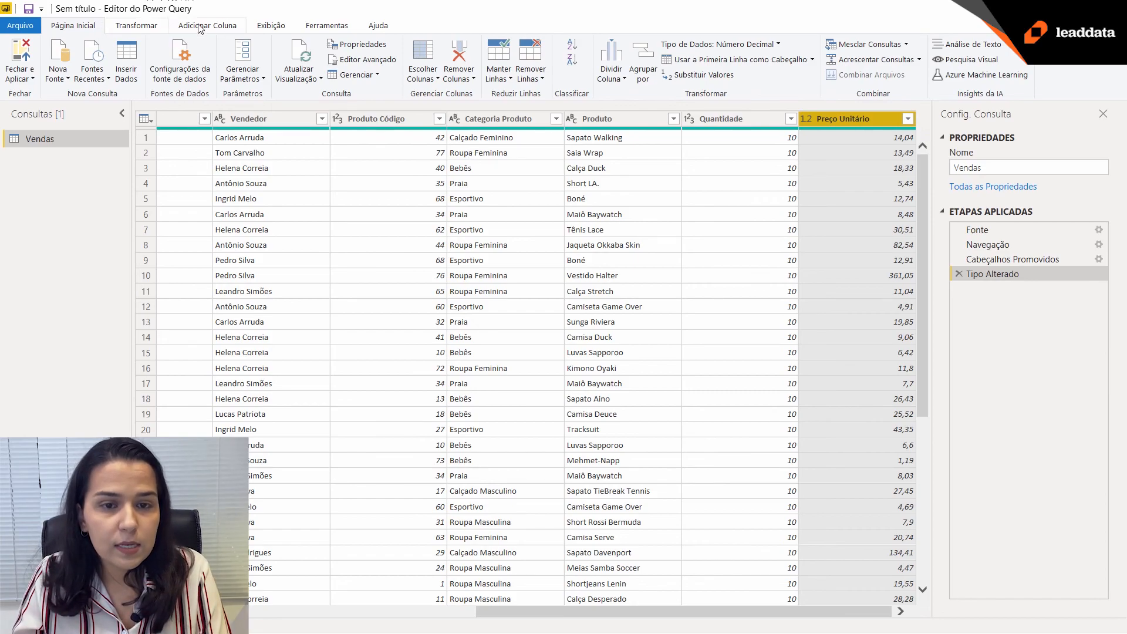
Add a column to the Vendas query that multiplies Quantidade by Preço Unitário.
{"action": "left_click", "coordinate": [223, 27]}
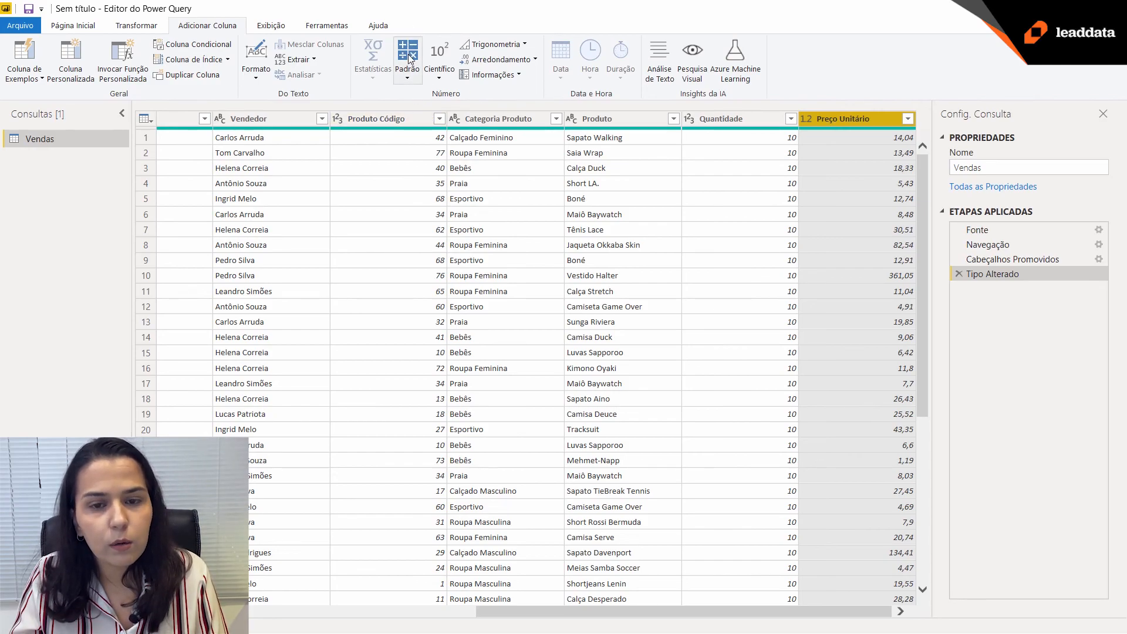
{"action": "left_click", "coordinate": [409, 82]}
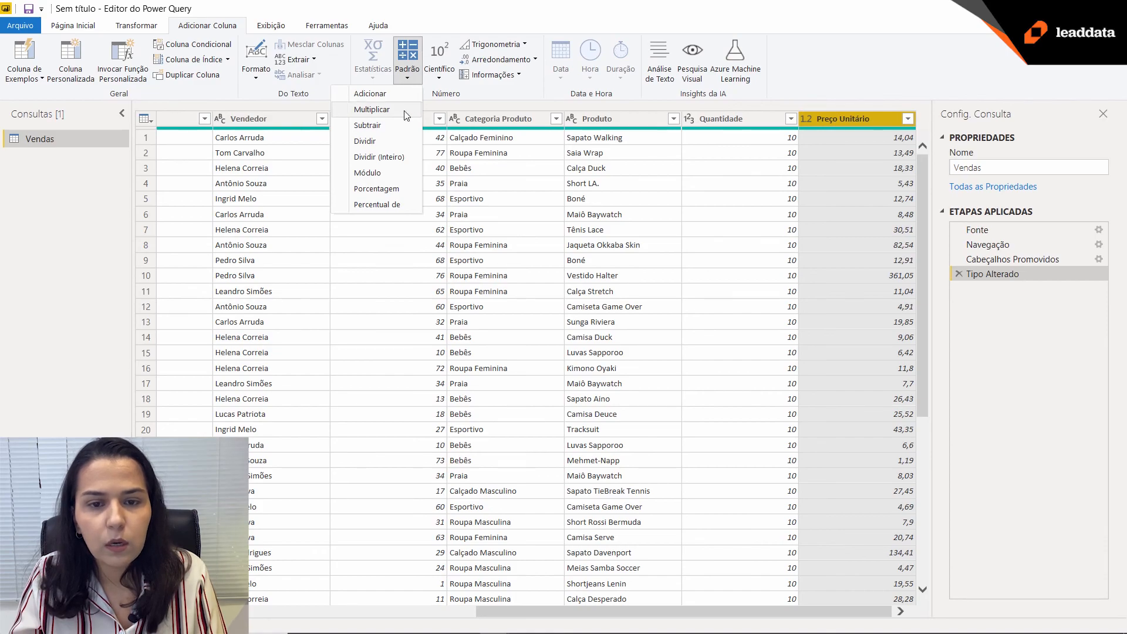
{"action": "left_click", "coordinate": [407, 79]}
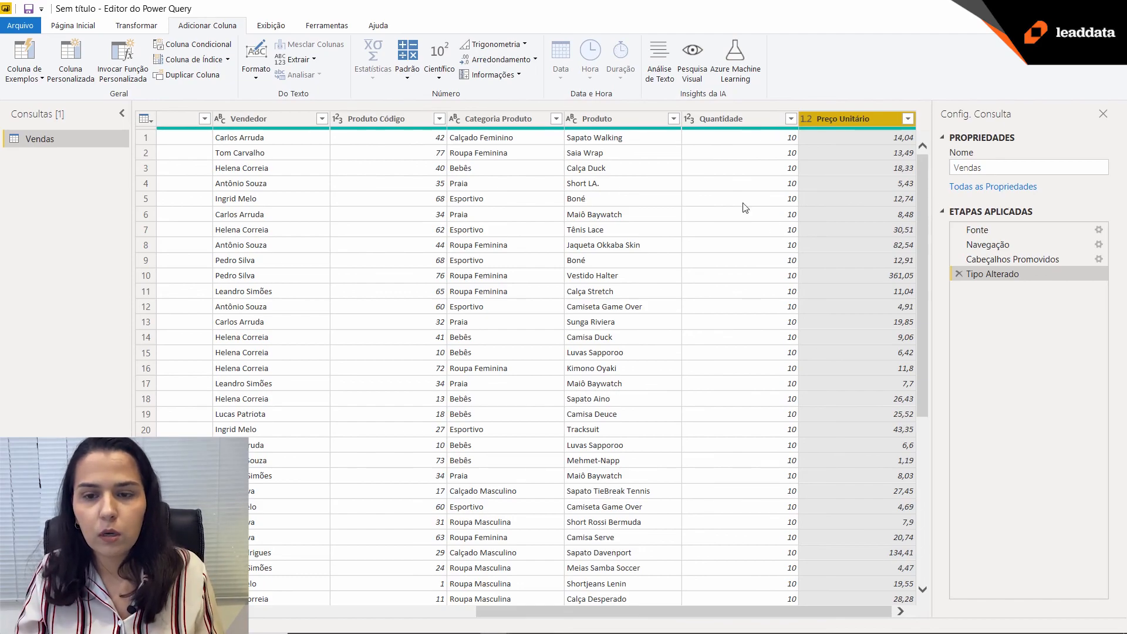
{"action": "left_click", "coordinate": [734, 122], "text": "ctrl"}
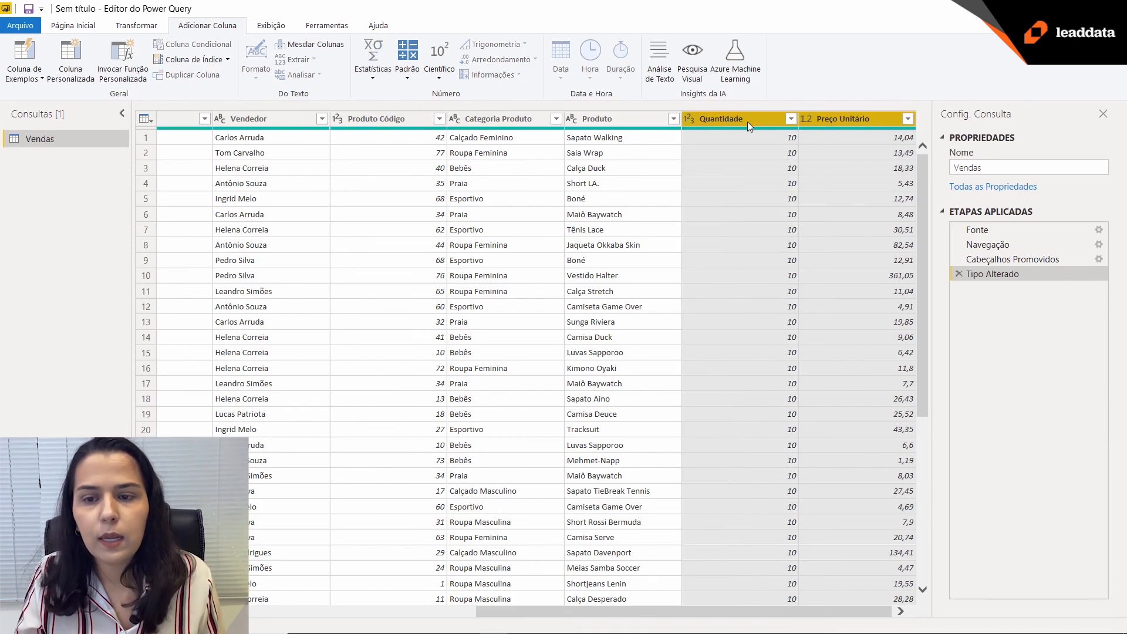
{"action": "left_click", "coordinate": [409, 80]}
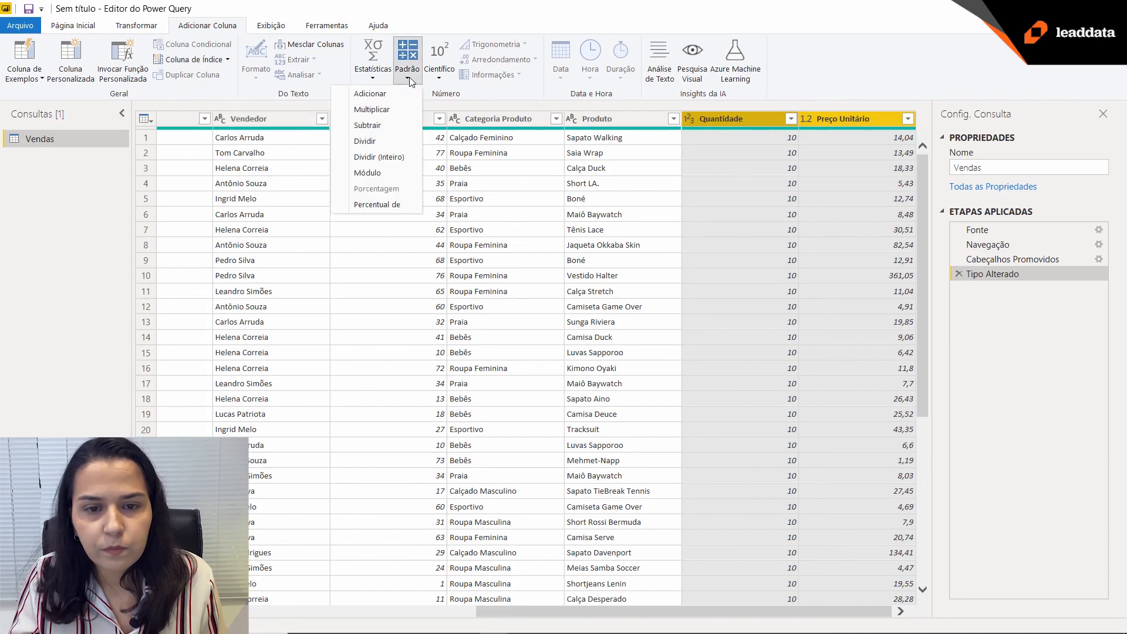
{"action": "left_click", "coordinate": [409, 115]}
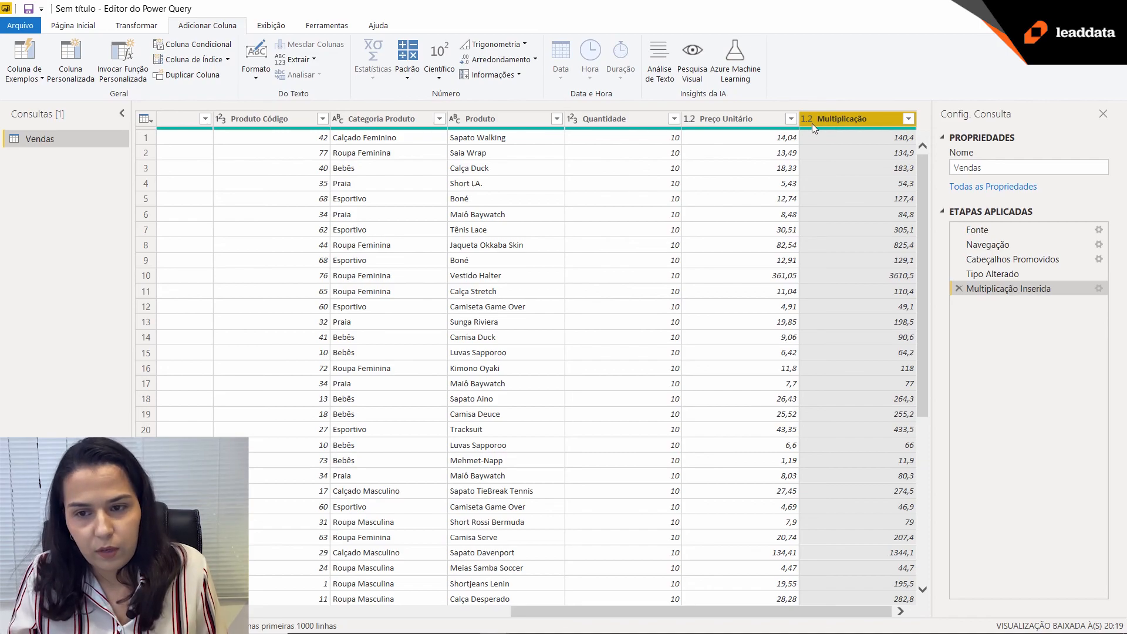
Rename the Multiplicação column as Valor Total, and close the query editor applying the changes to the report.
{"action": "double_click", "coordinate": [854, 120]}
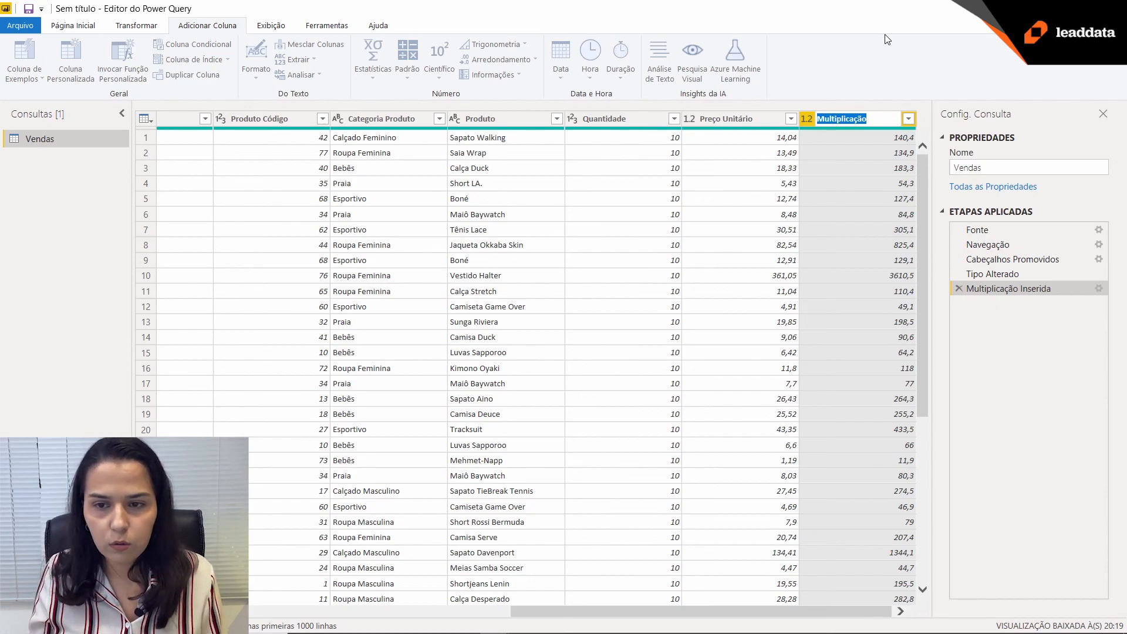
{"action": "type", "text": "V"}
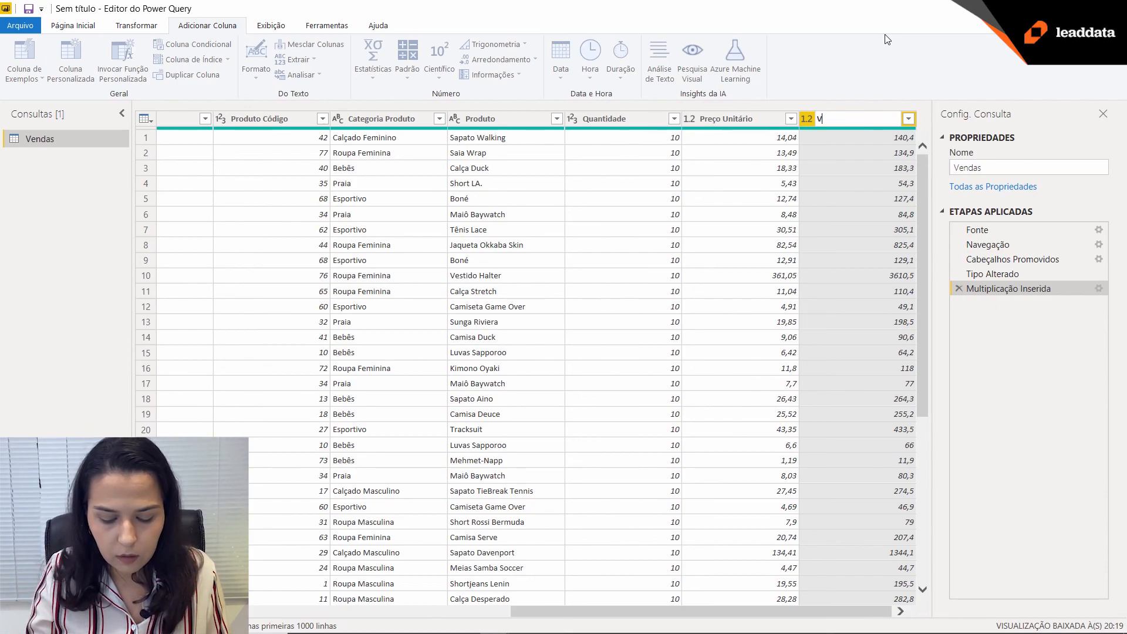
{"action": "type", "text": "alor Total"}
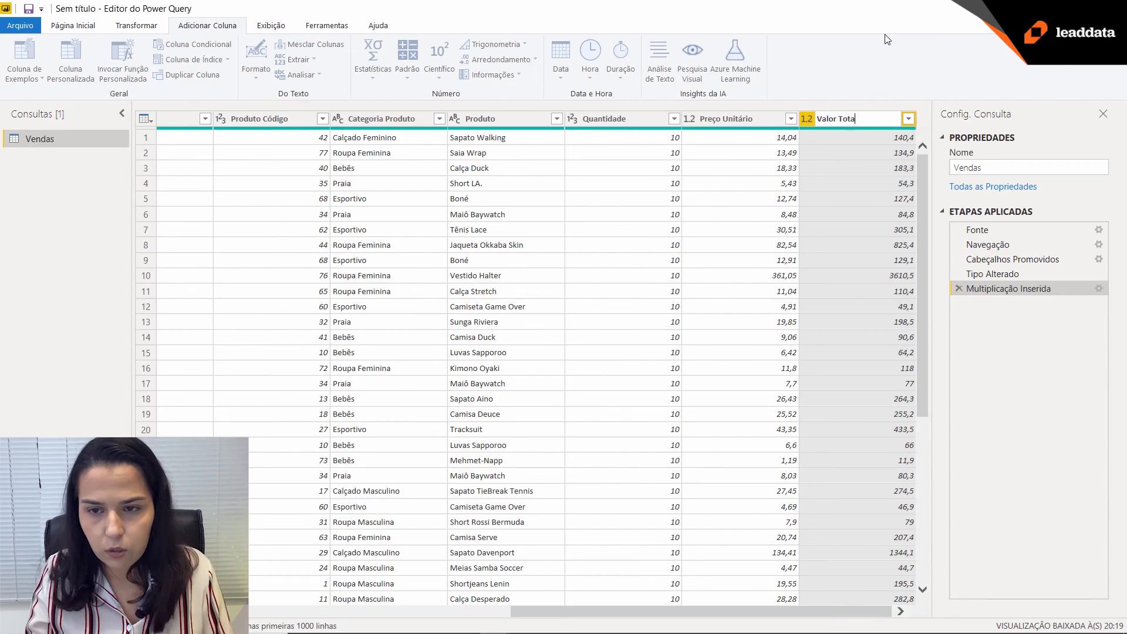
{"action": "key", "text": "Return"}
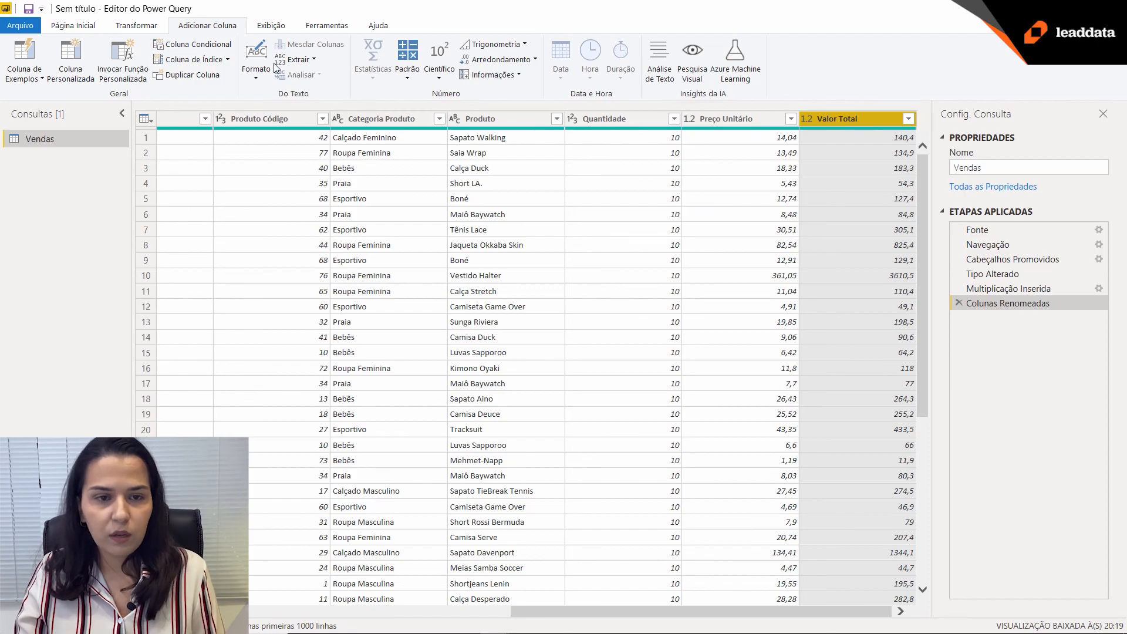
{"action": "left_click", "coordinate": [74, 29]}
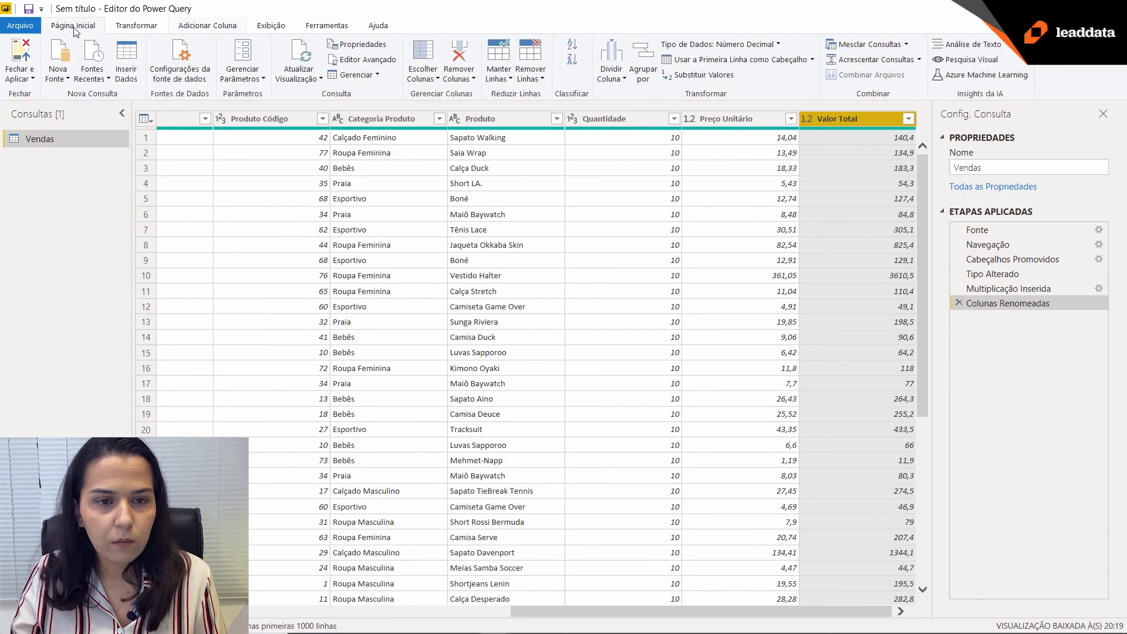
{"action": "left_click", "coordinate": [21, 56]}
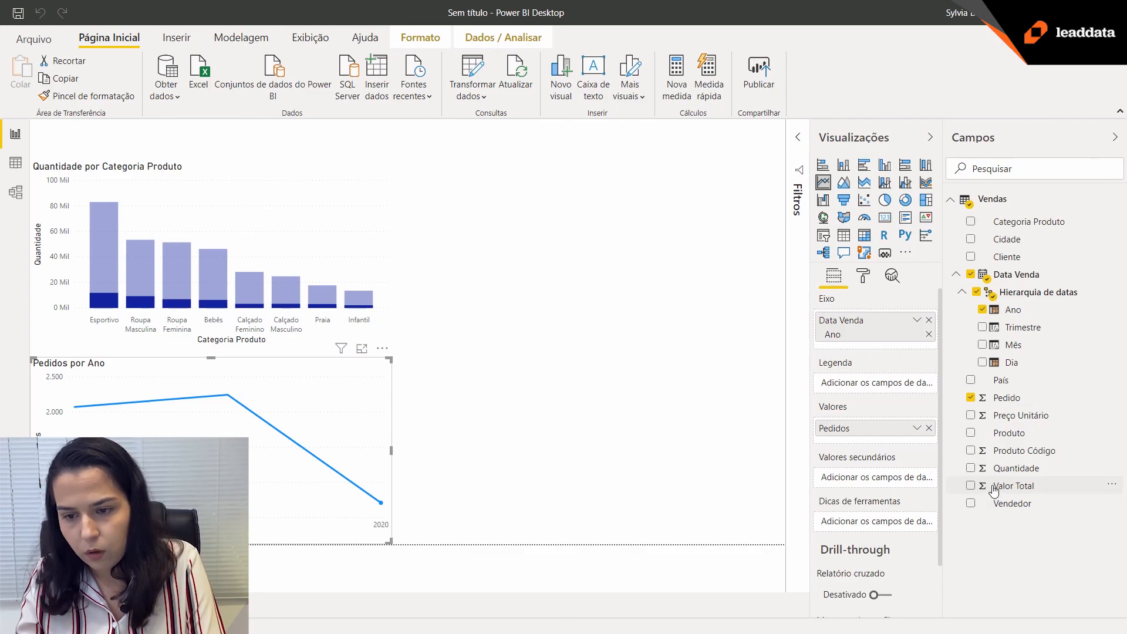
Insert a map enlarged to fill the free space beside the charts, with País as location and Valor Total as bubble size.
{"action": "left_click", "coordinate": [566, 314]}
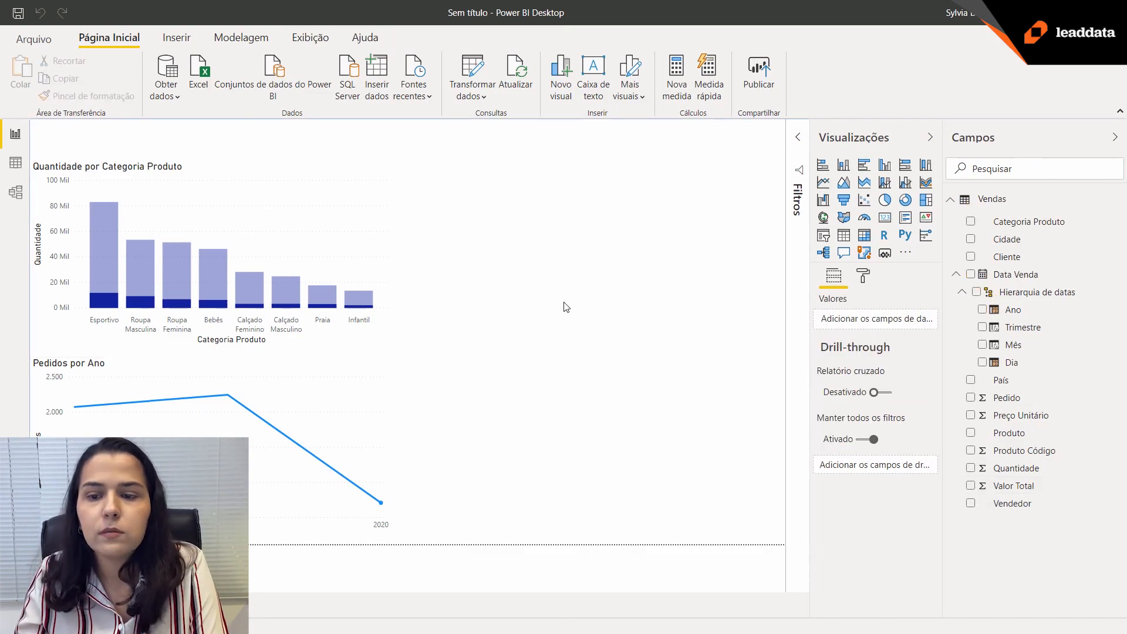
{"action": "left_click", "coordinate": [824, 218]}
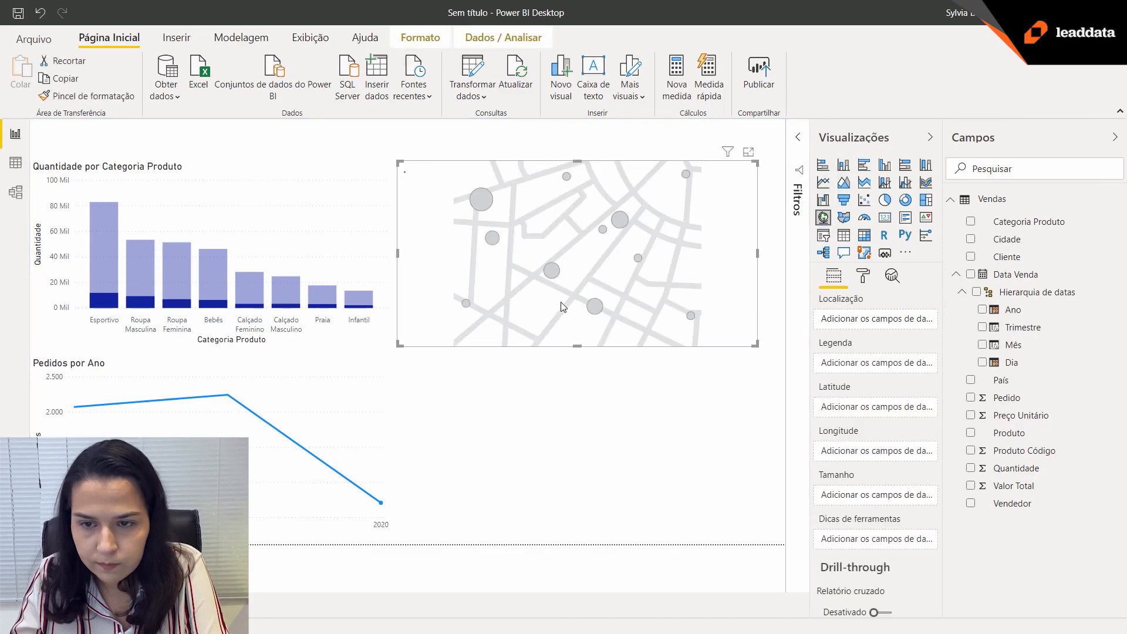
{"action": "left_click_drag", "start_coordinate": [577, 346], "coordinate": [590, 522]}
{"action": "left_click_drag", "start_coordinate": [758, 342], "coordinate": [785, 342]}
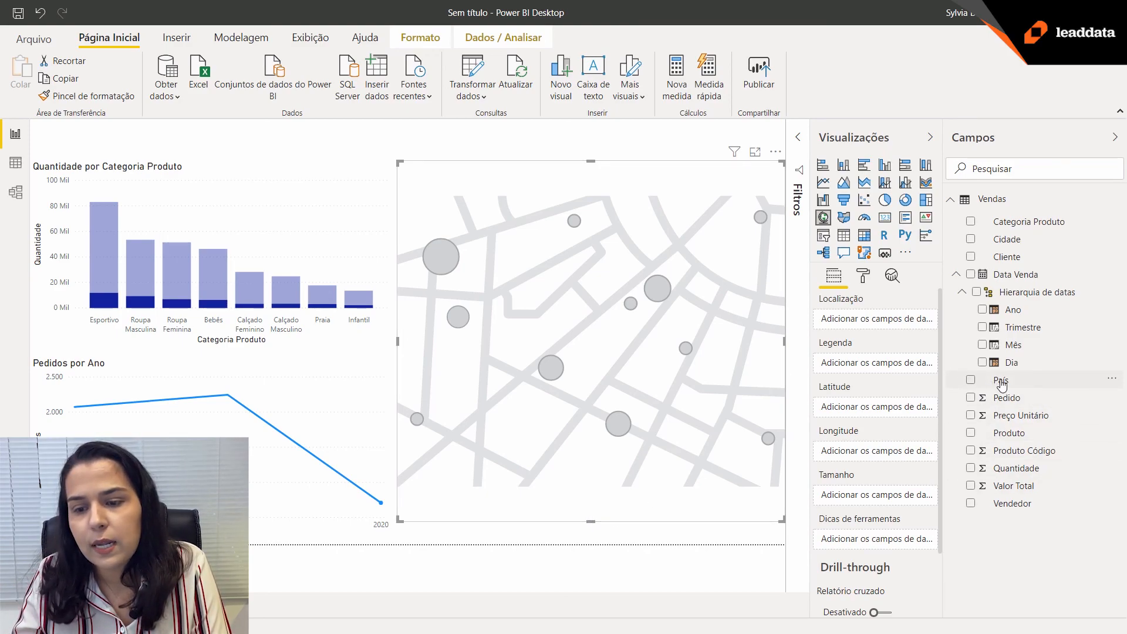
{"action": "left_click", "coordinate": [970, 380]}
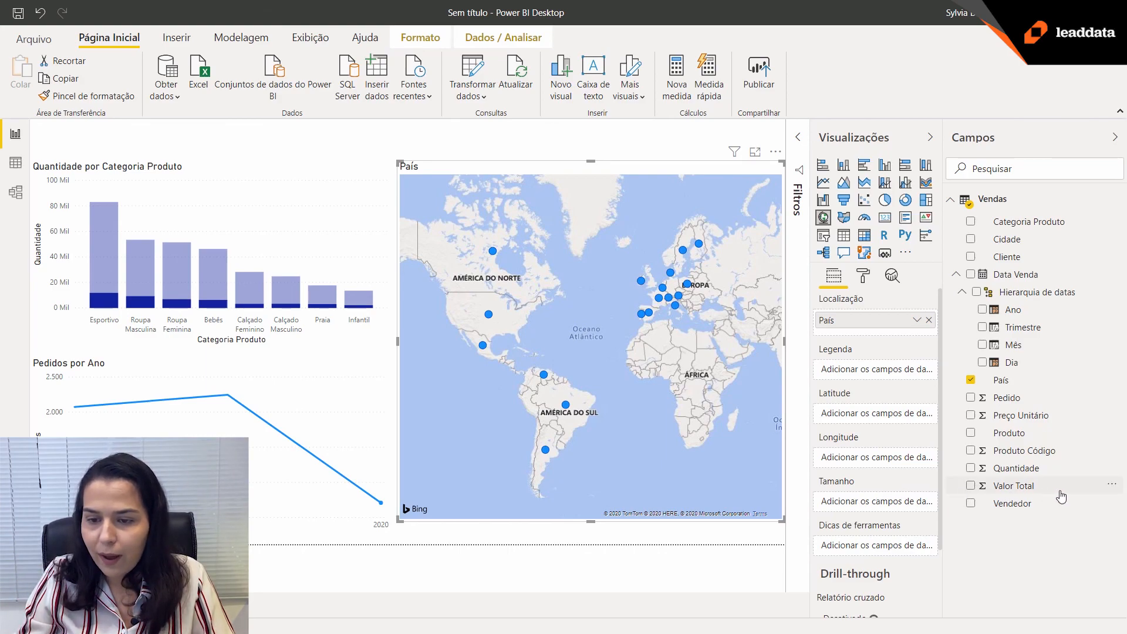
{"action": "left_click_drag", "start_coordinate": [1077, 488], "coordinate": [911, 504]}
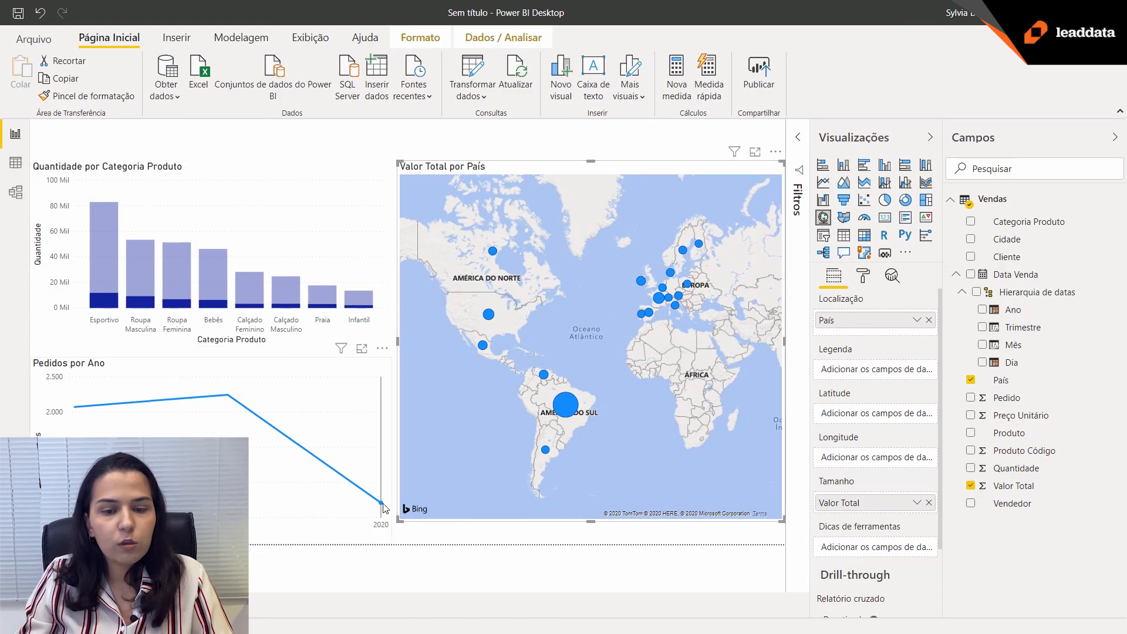
Clear the 2020 highlight from the line chart and cross-filter the report by the Roupa Masculina category.
{"action": "mouse_move", "coordinate": [382, 506]}
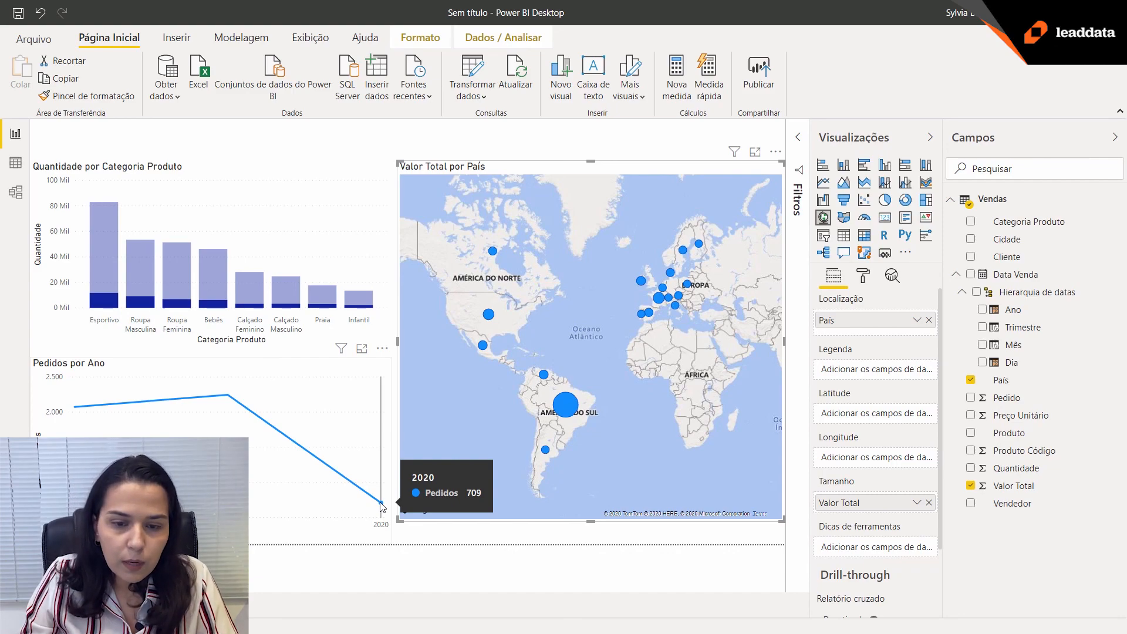
{"action": "left_click", "coordinate": [383, 507]}
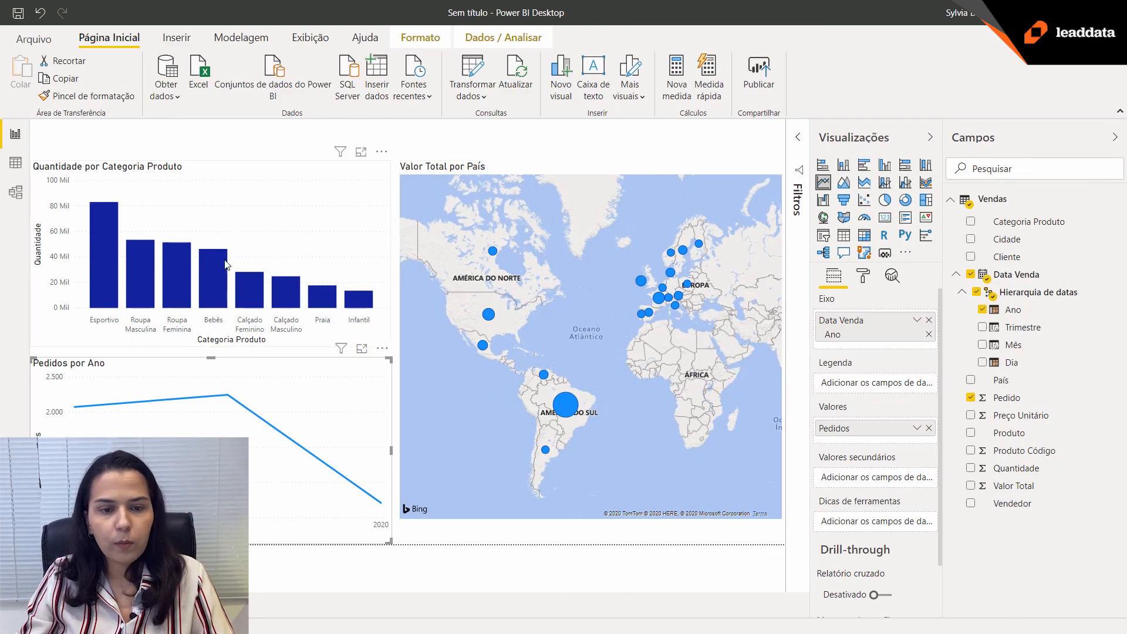
{"action": "left_click", "coordinate": [142, 279]}
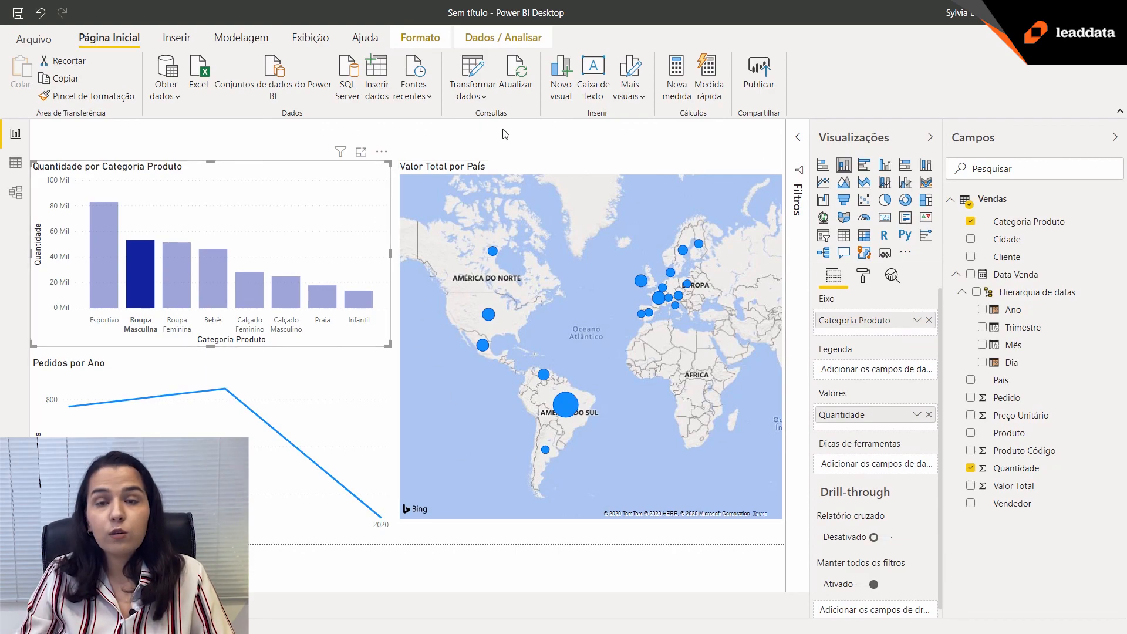
Cross-filter the report by the França and Brasil map bubbles together with the 2019 line chart point, and inspect the filtered charts.
{"action": "left_click", "coordinate": [658, 300]}
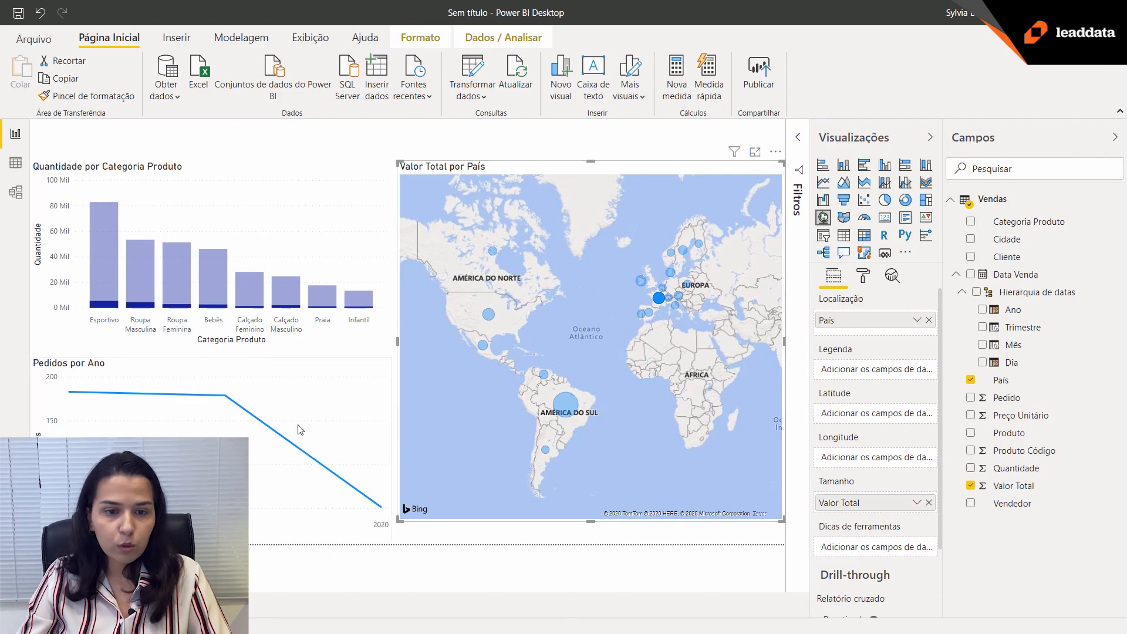
{"action": "mouse_move", "coordinate": [251, 393]}
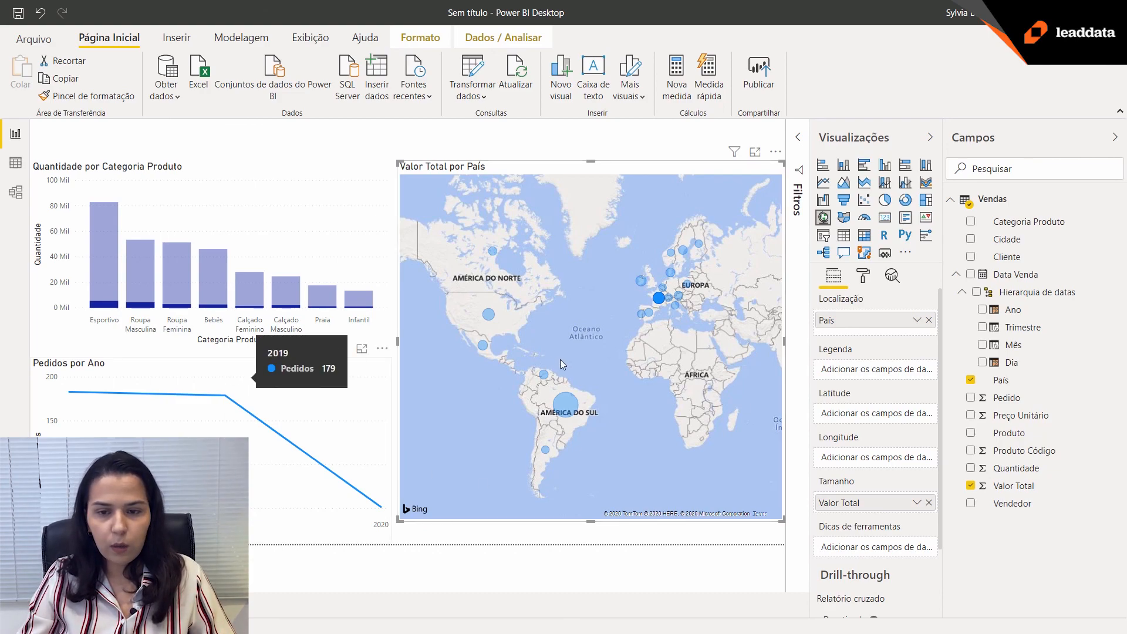
{"action": "left_click", "coordinate": [227, 399]}
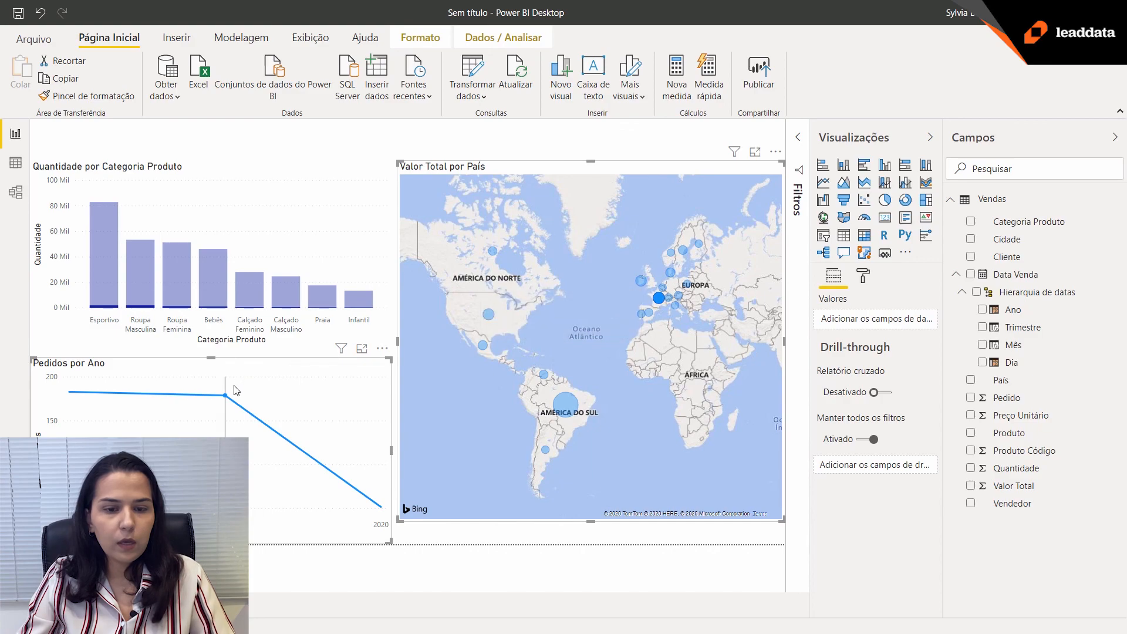
{"action": "mouse_move", "coordinate": [567, 409]}
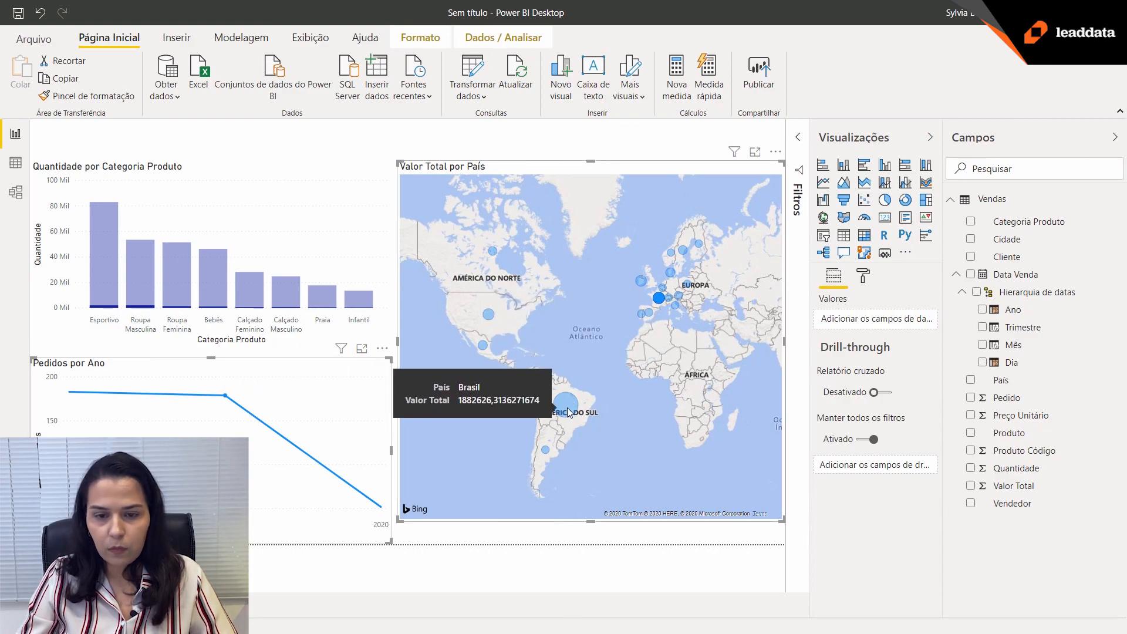
{"action": "left_click", "coordinate": [567, 409]}
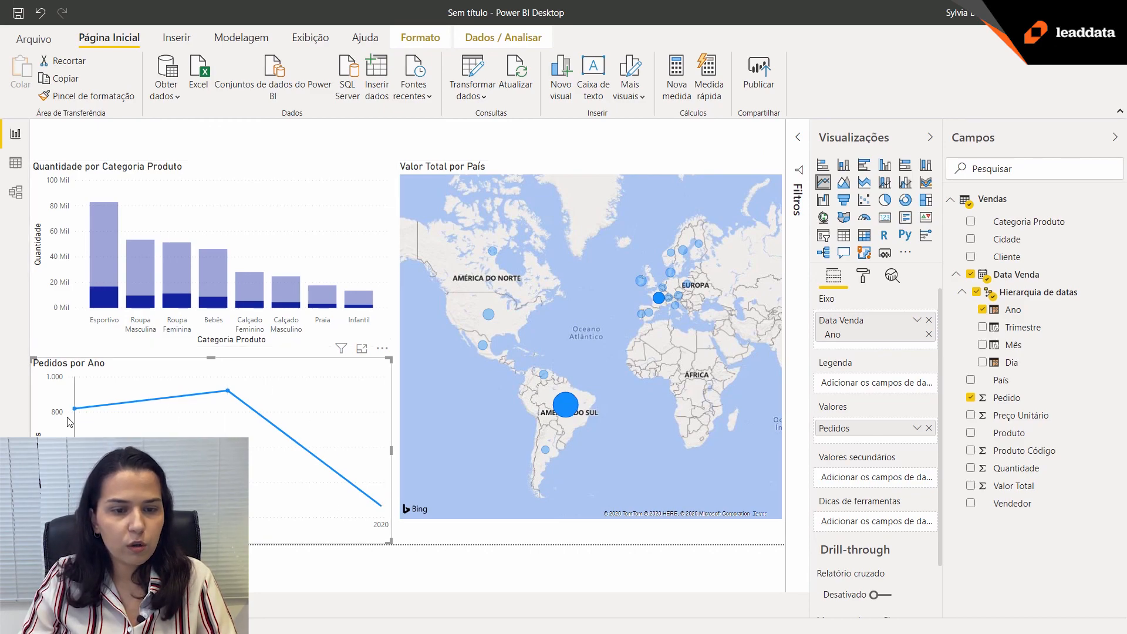
{"action": "mouse_move", "coordinate": [121, 372]}
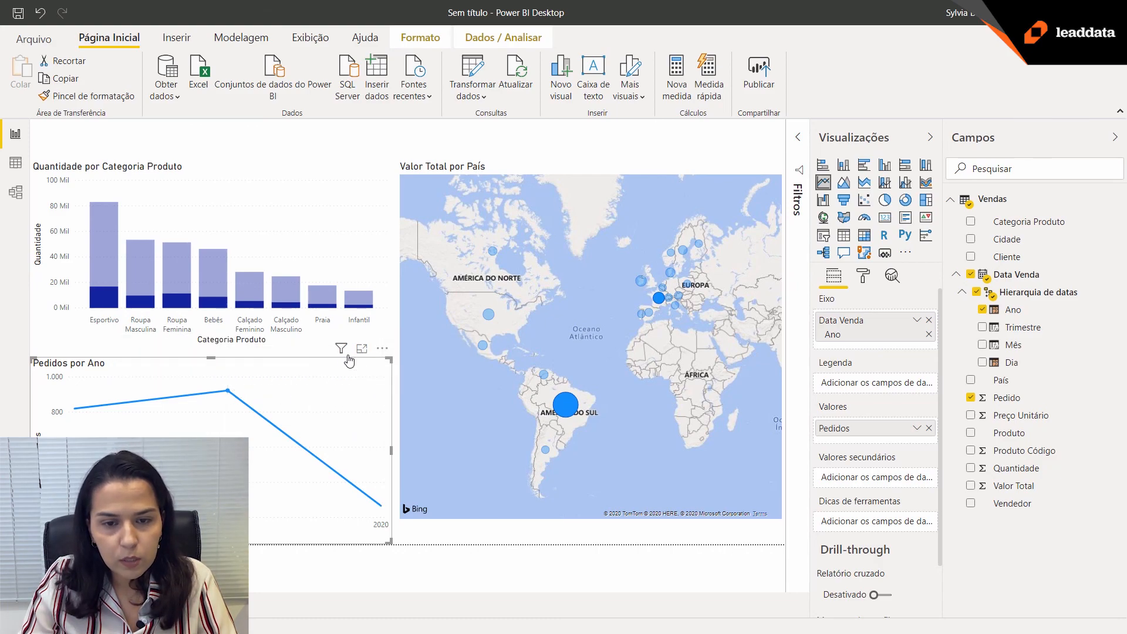
{"action": "mouse_move", "coordinate": [344, 355]}
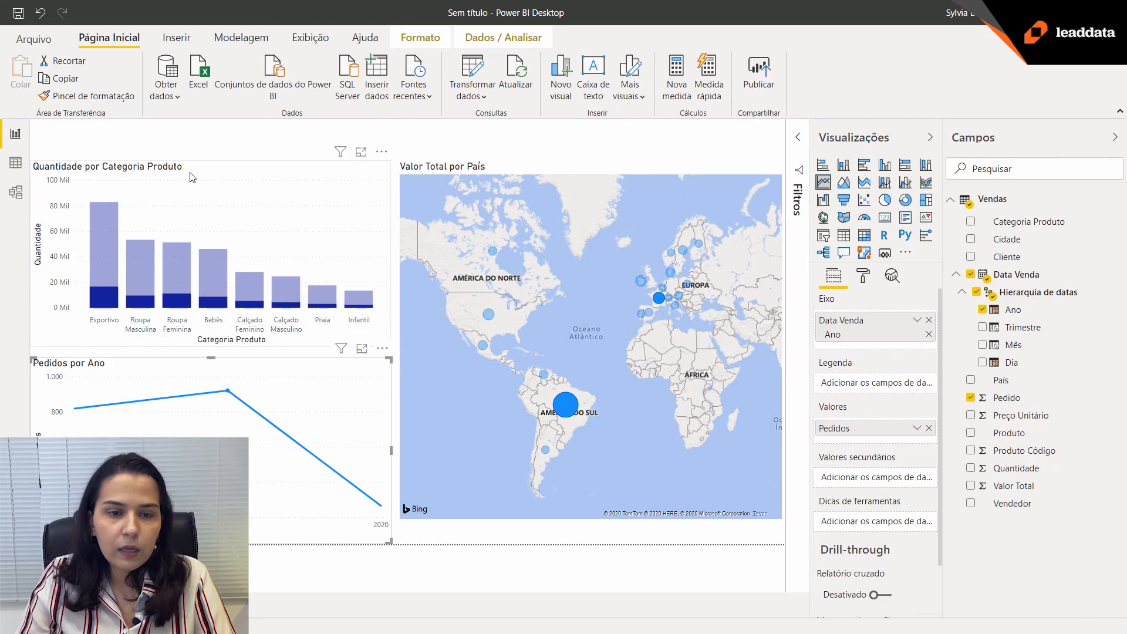
{"action": "mouse_move", "coordinate": [340, 157]}
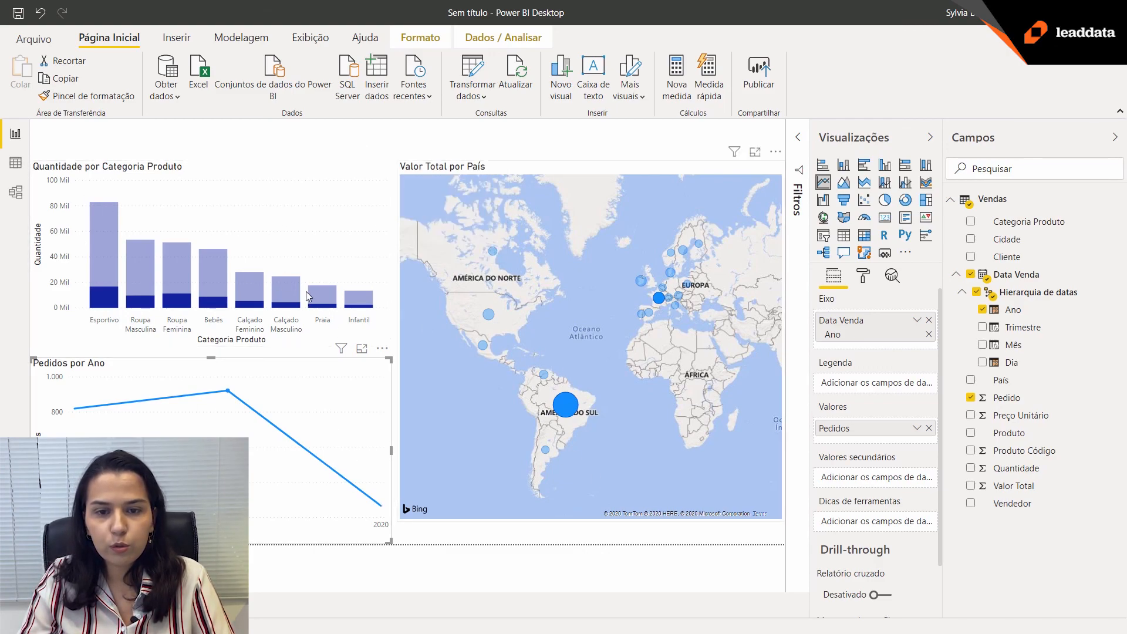
{"action": "mouse_move", "coordinate": [265, 427]}
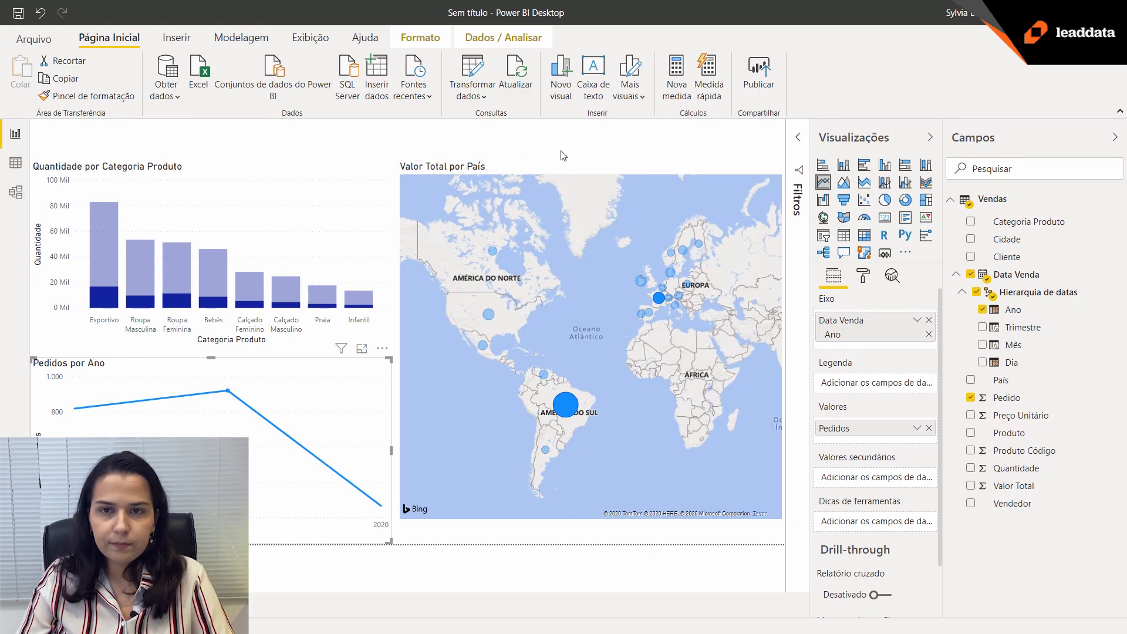
Insert a text box on the report page containing the title "Painel de Vendas".
{"action": "left_click", "coordinate": [577, 177]}
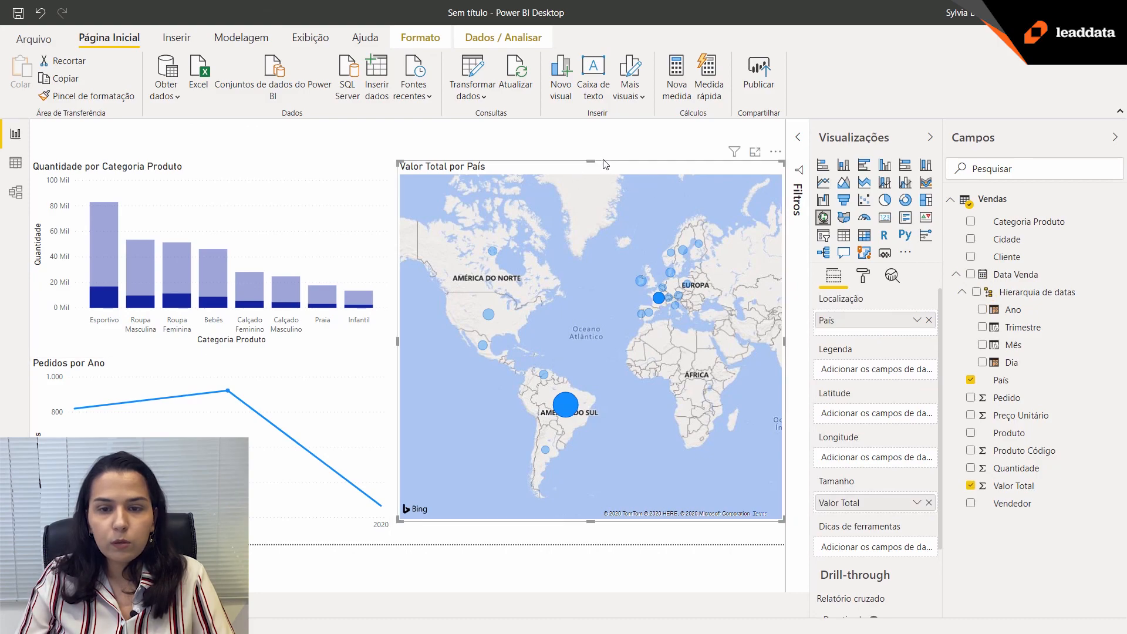
{"action": "left_click", "coordinate": [587, 136]}
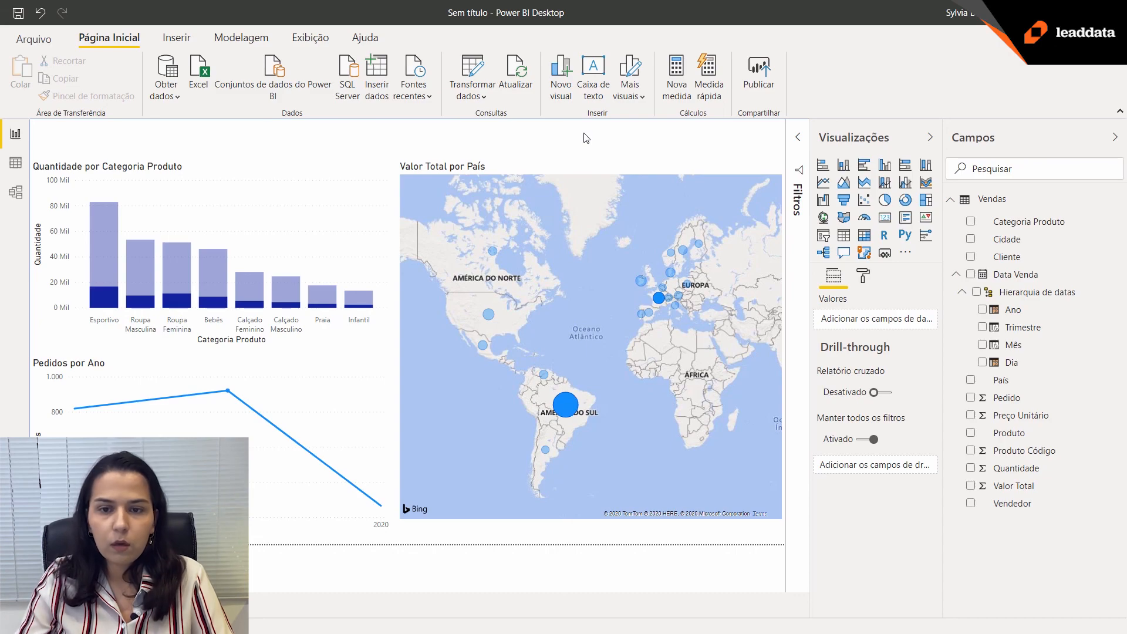
{"action": "left_click", "coordinate": [598, 88]}
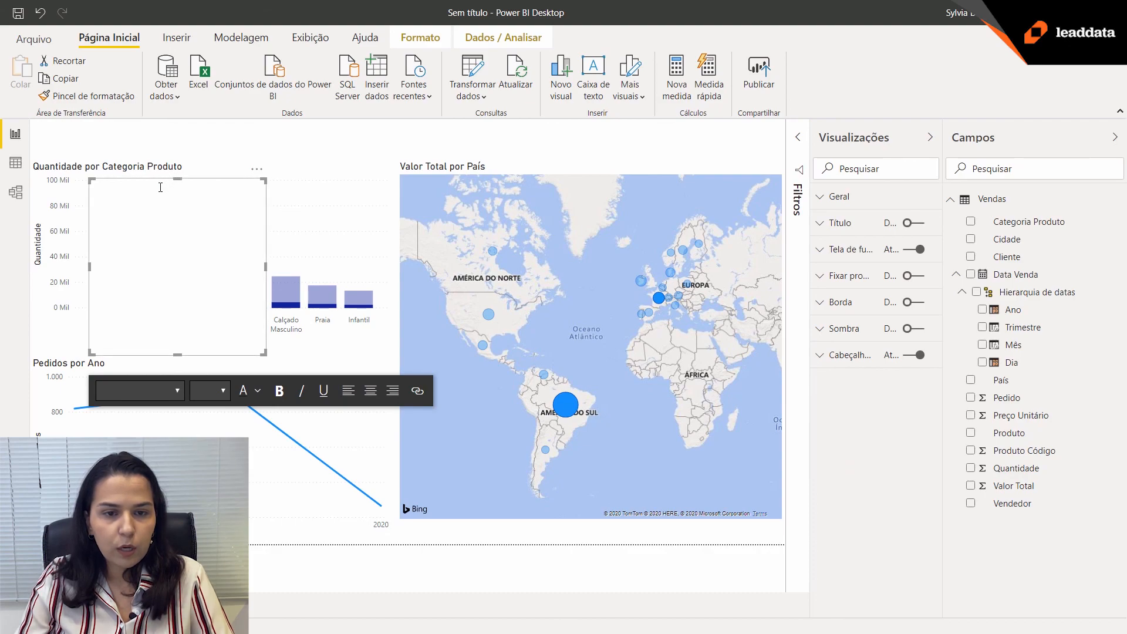
{"action": "left_click", "coordinate": [160, 187]}
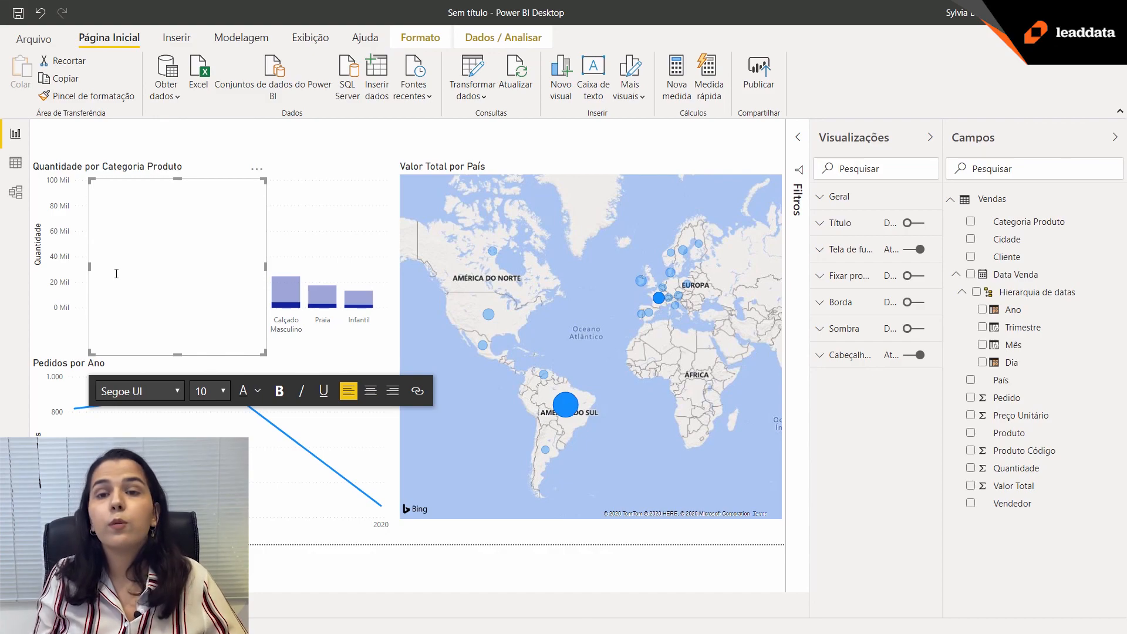
{"action": "type", "text": "Painel de Vendas"}
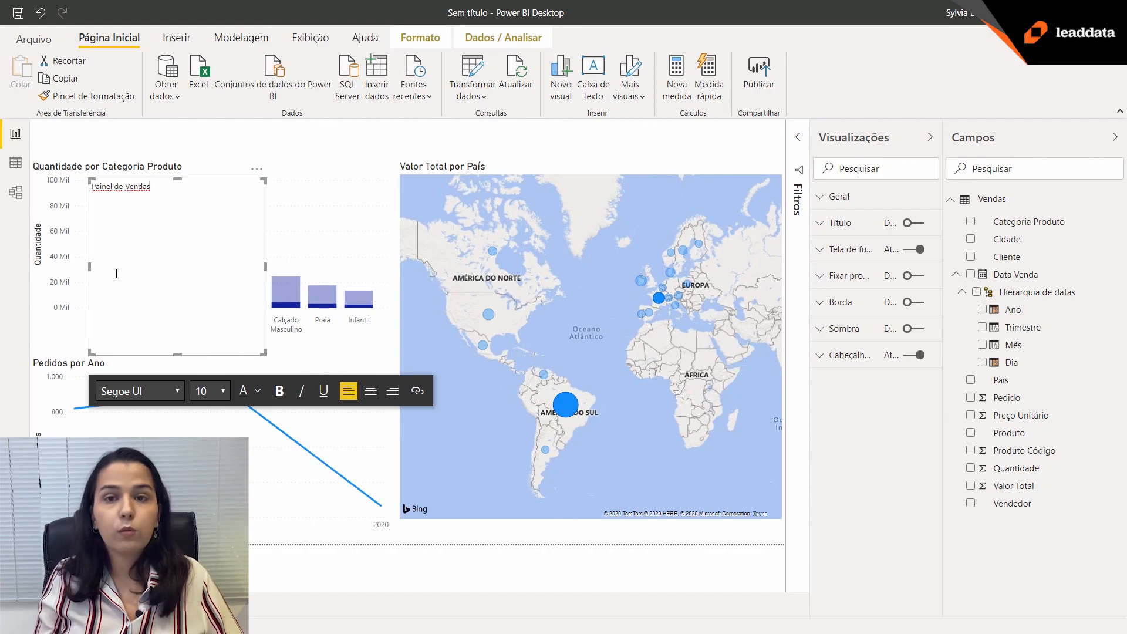
Format the whole "Painel de Vendas" title text in Segoe (Bold) at size 32.
{"action": "key", "text": "shift+Left"}
{"action": "key", "text": "shift+Left"}
{"action": "key", "text": "shift+Left"}
{"action": "key", "text": "shift+Left"}
{"action": "key", "text": "shift+Left"}
{"action": "key", "text": "shift+Left"}
{"action": "key", "text": "shift+Left"}
{"action": "key", "text": "shift+Left"}
{"action": "key", "text": "shift+Left"}
{"action": "key", "text": "shift+Left"}
{"action": "key", "text": "shift+Left"}
{"action": "key", "text": "shift+Left"}
{"action": "key", "text": "shift+Left"}
{"action": "key", "text": "shift+Left"}
{"action": "key", "text": "shift+Left"}
{"action": "key", "text": "shift+Left"}
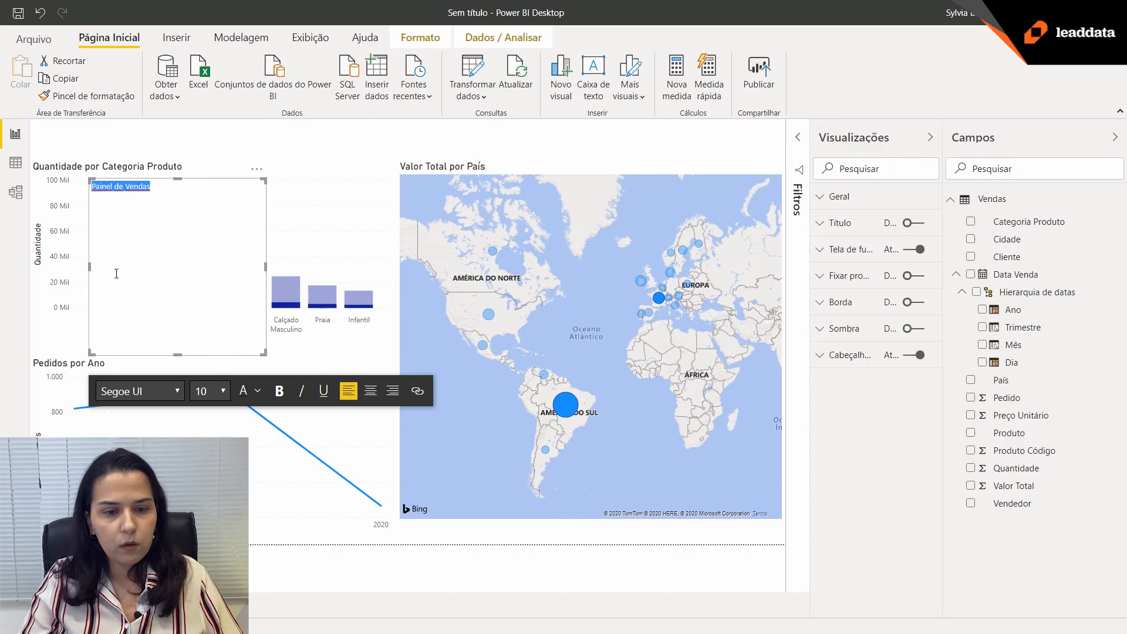
{"action": "left_click", "coordinate": [178, 391]}
{"action": "left_click", "coordinate": [170, 322]}
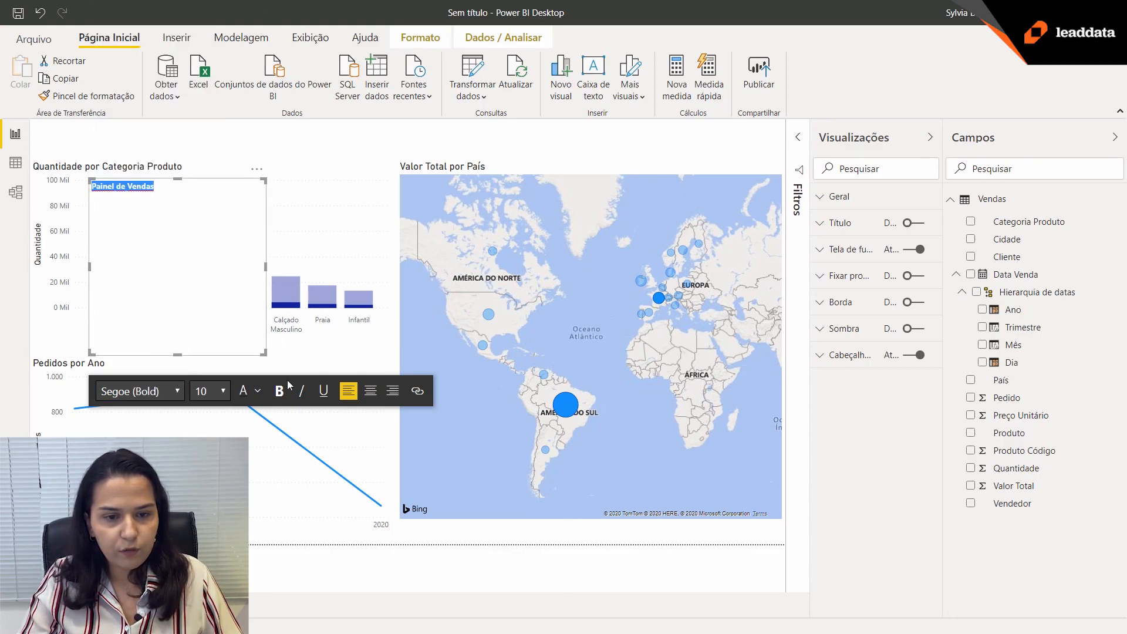
{"action": "left_click", "coordinate": [225, 392]}
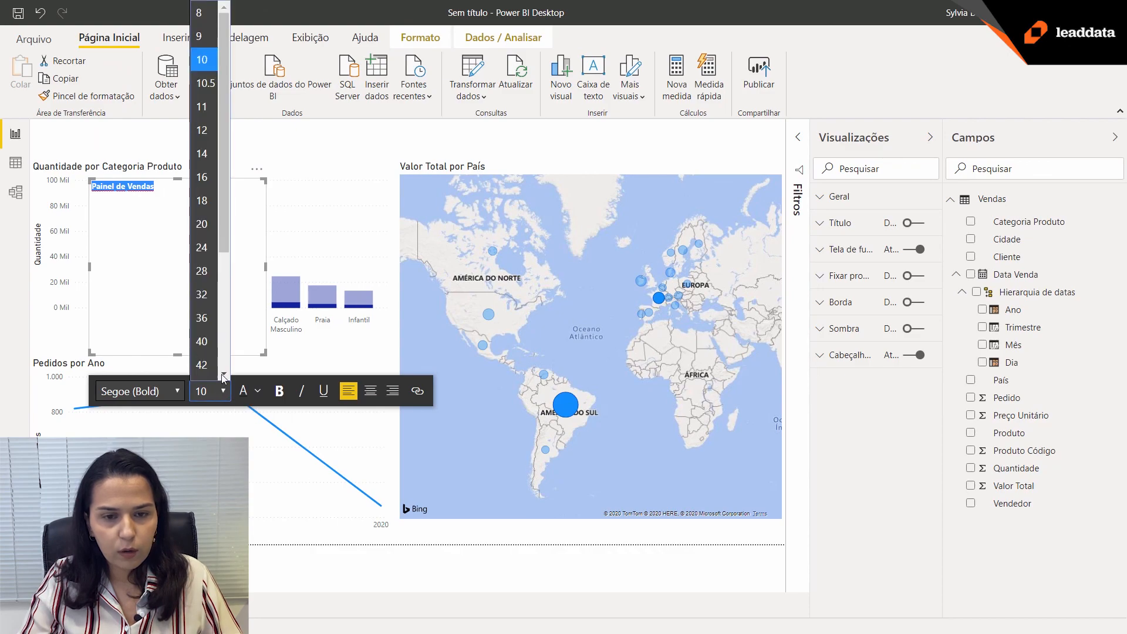
{"action": "left_click", "coordinate": [207, 291]}
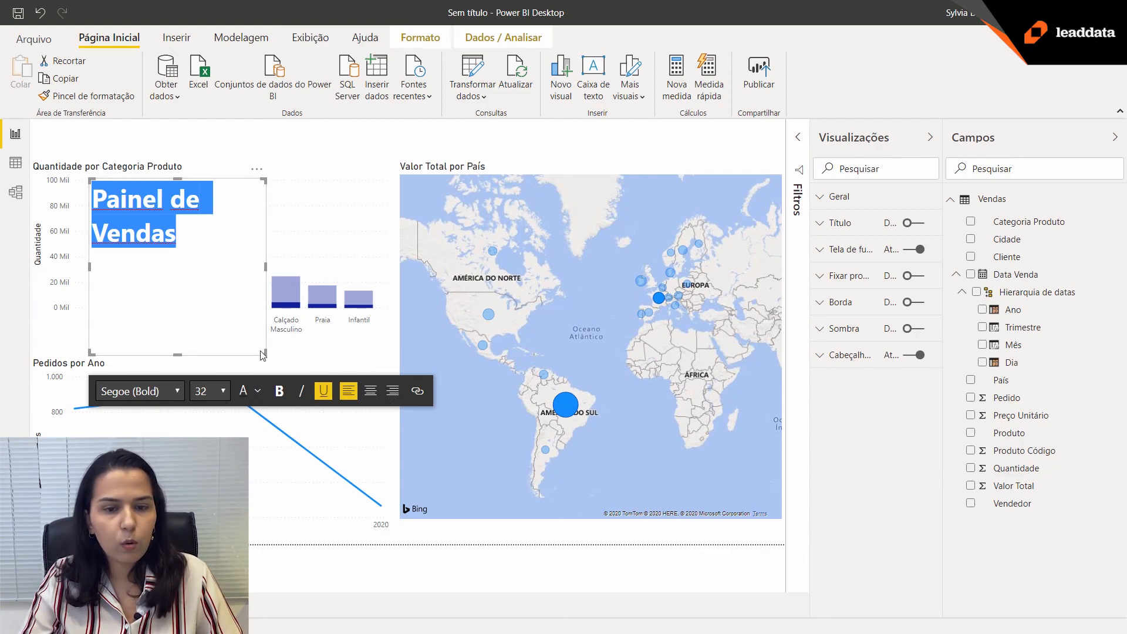
Resize the title text box to fit a single line and place it in the report page's upper-left corner.
{"action": "left_click_drag", "start_coordinate": [266, 353], "coordinate": [353, 231]}
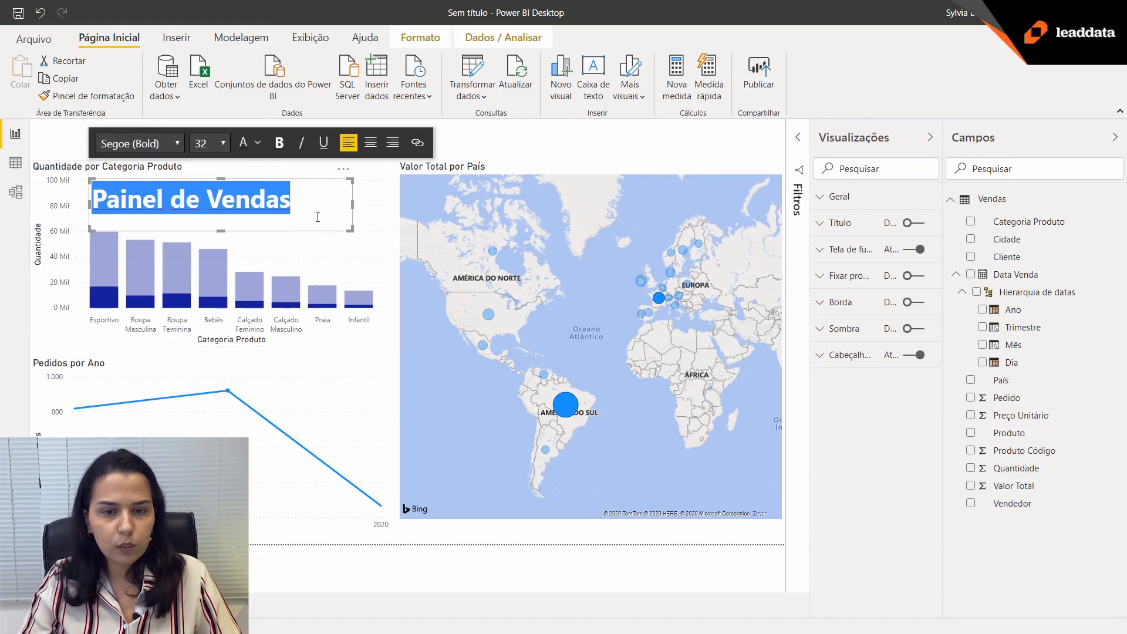
{"action": "left_click_drag", "start_coordinate": [352, 231], "coordinate": [362, 221]}
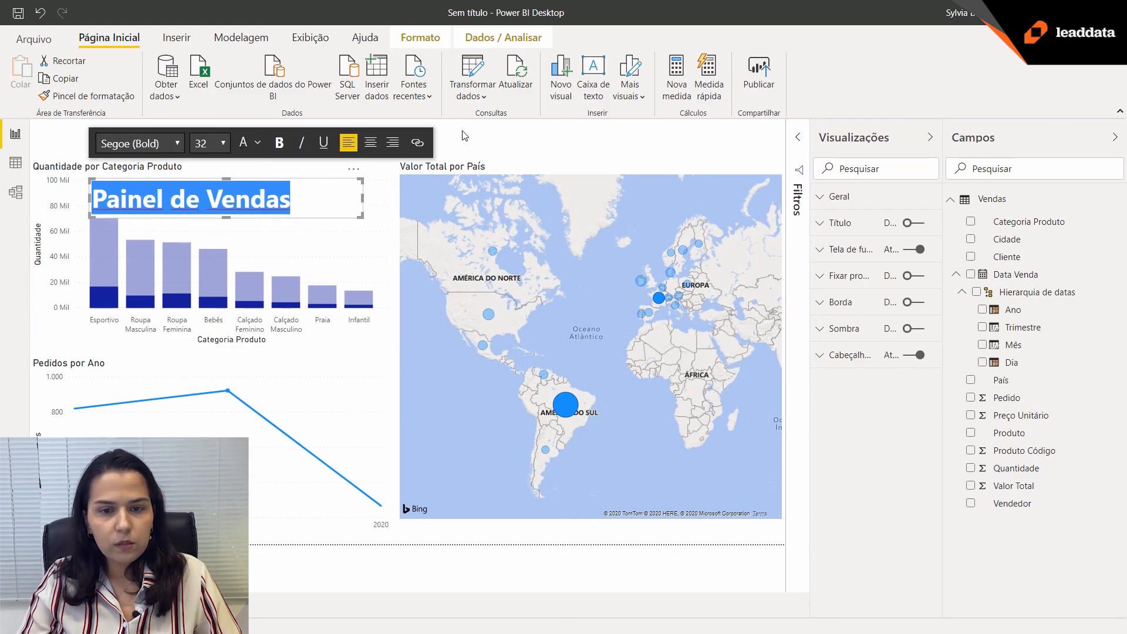
{"action": "left_click", "coordinate": [282, 252]}
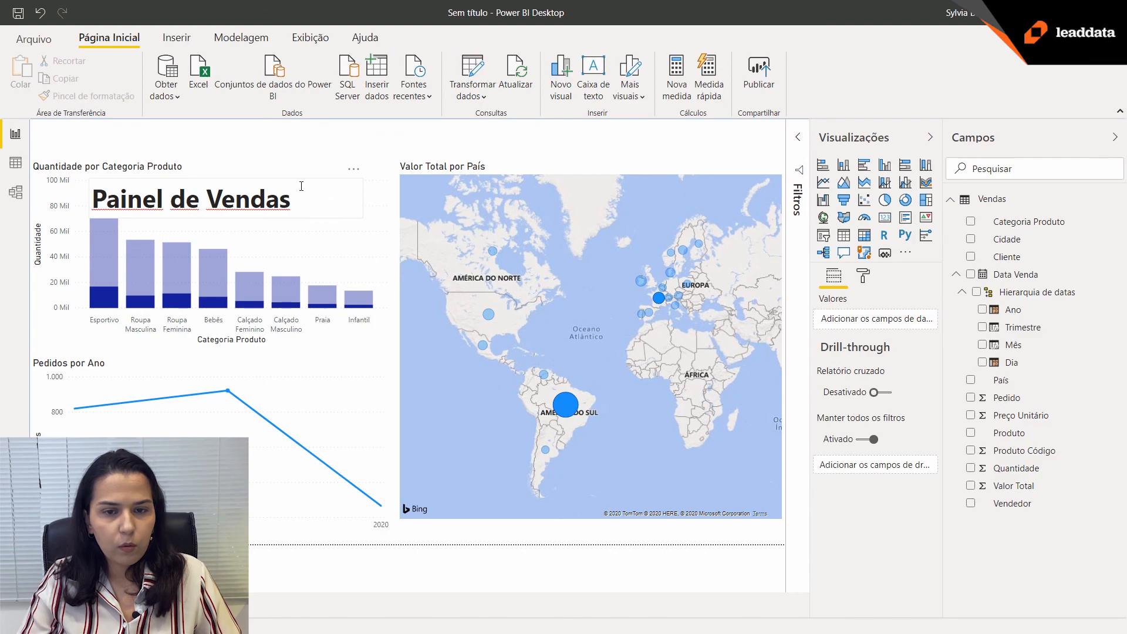
{"action": "left_click_drag", "start_coordinate": [306, 184], "coordinate": [219, 122]}
Lower the top edge of the category column chart and move the map down slightly to line up beneath the title.
{"action": "left_click", "coordinate": [235, 176]}
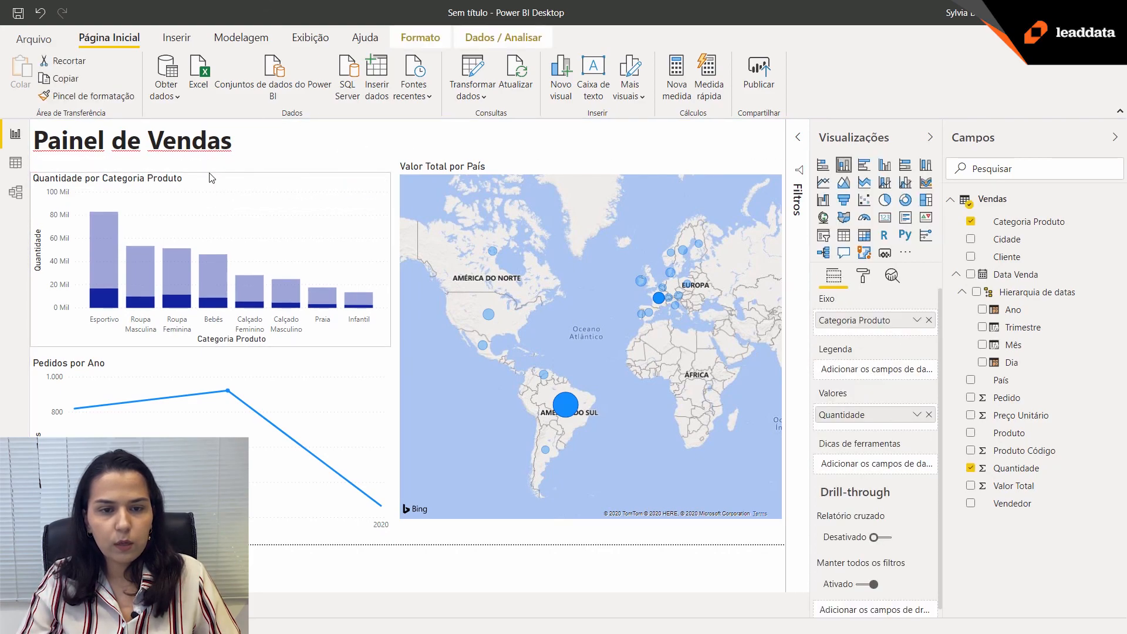
{"action": "left_click", "coordinate": [591, 166]}
{"action": "left_click_drag", "start_coordinate": [591, 166], "coordinate": [574, 178]}
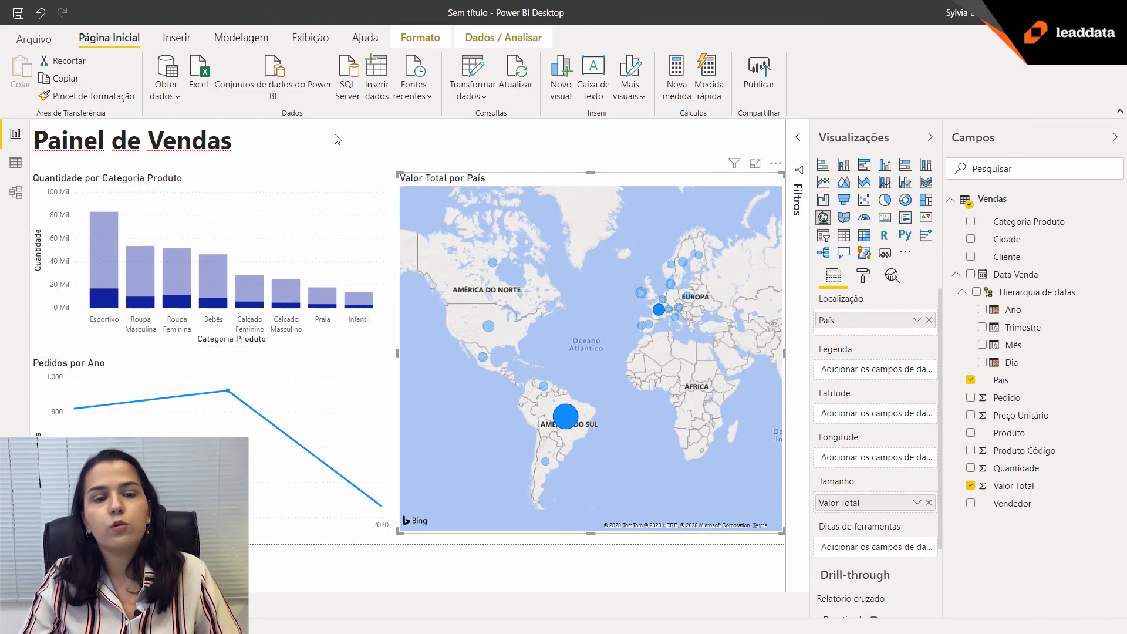
{"action": "left_click", "coordinate": [353, 147]}
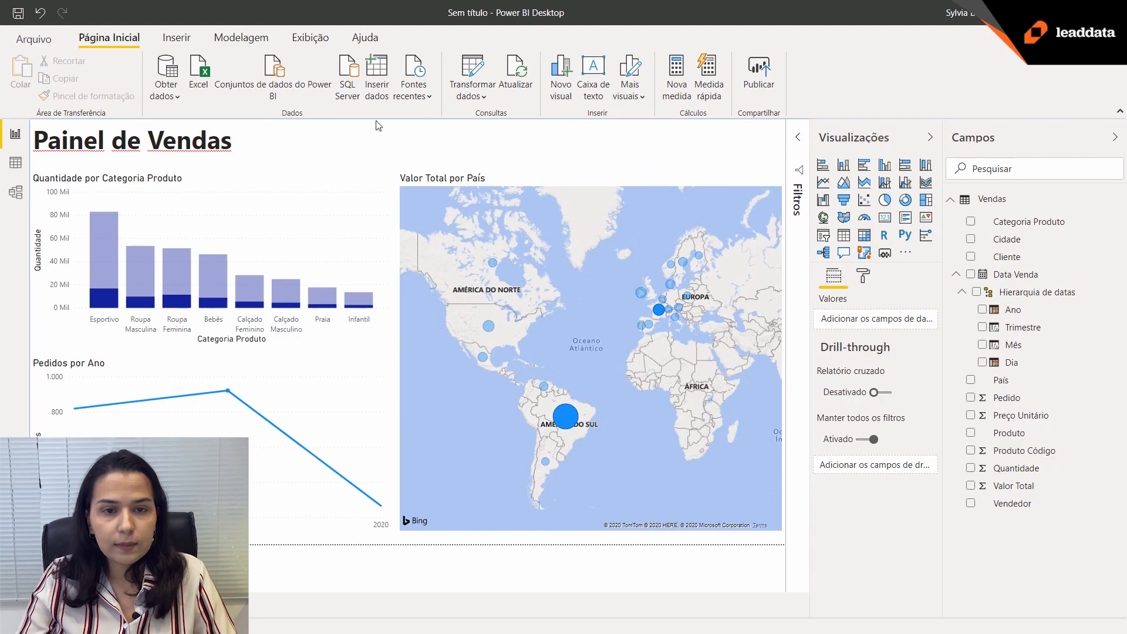
Insert the image Logo.png from the Indicador Power BI folder into the report page.
{"action": "left_click", "coordinate": [181, 40]}
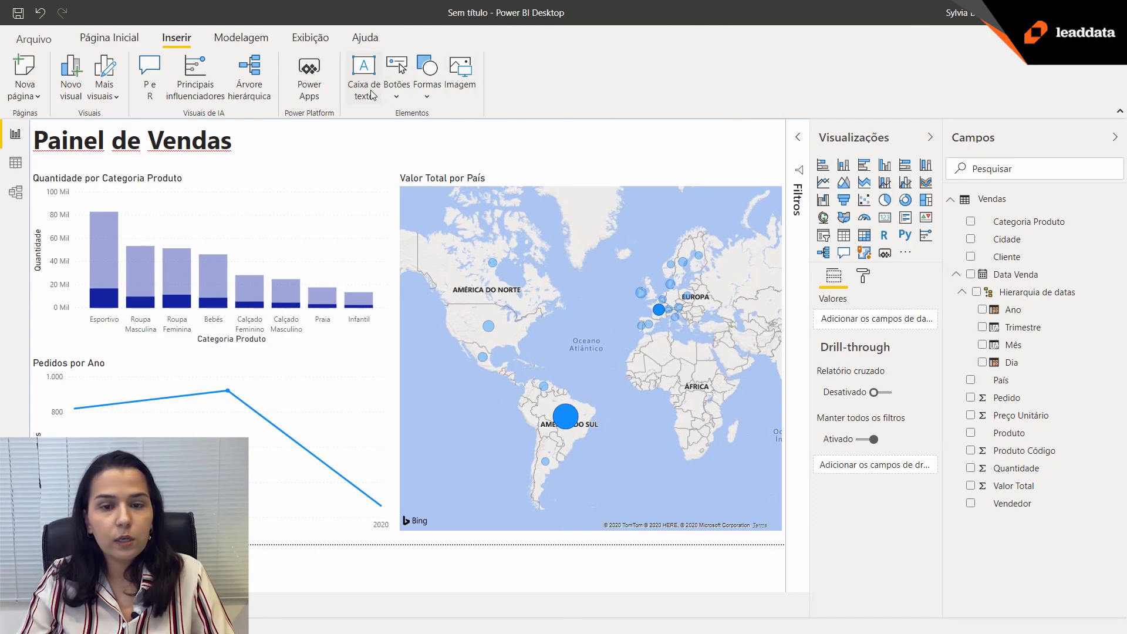
{"action": "left_click", "coordinate": [470, 81]}
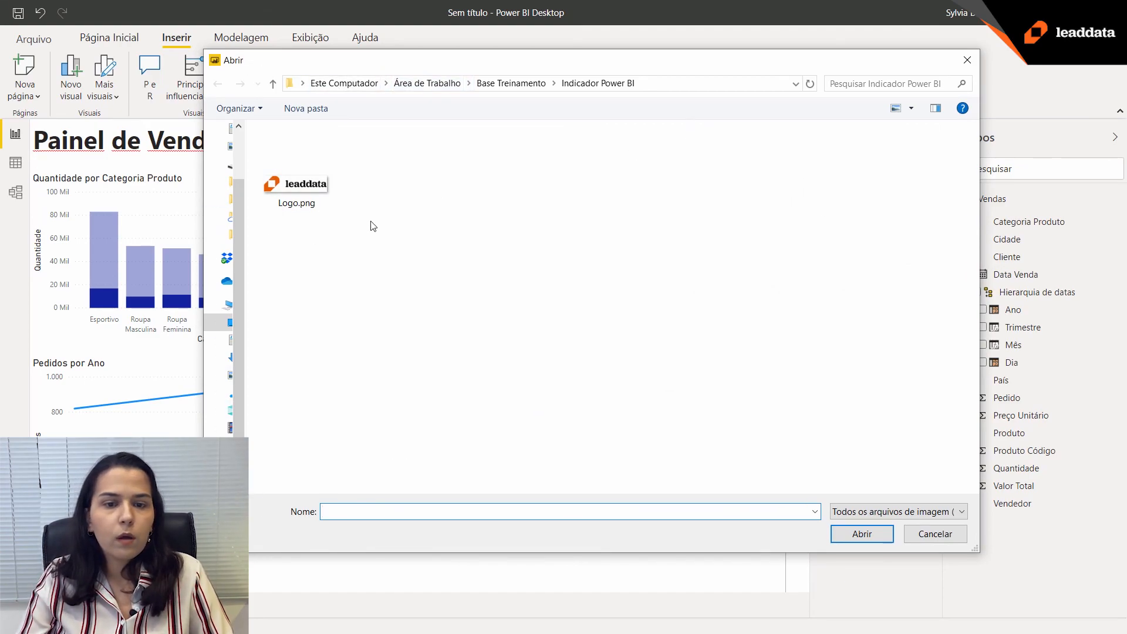
{"action": "left_click", "coordinate": [316, 173]}
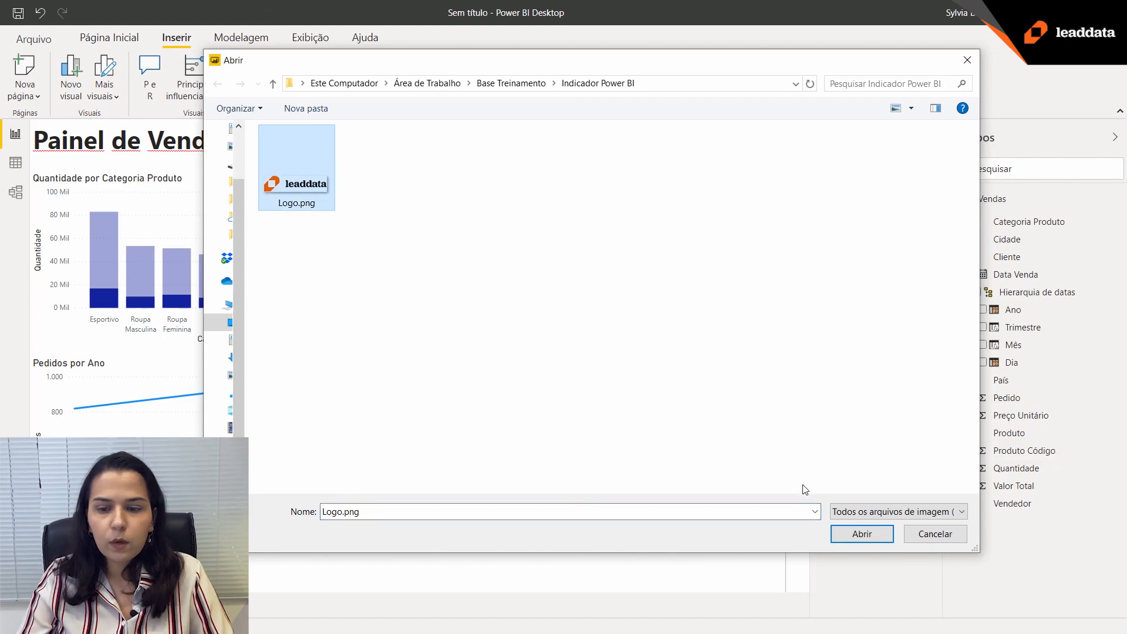
{"action": "left_click", "coordinate": [862, 534]}
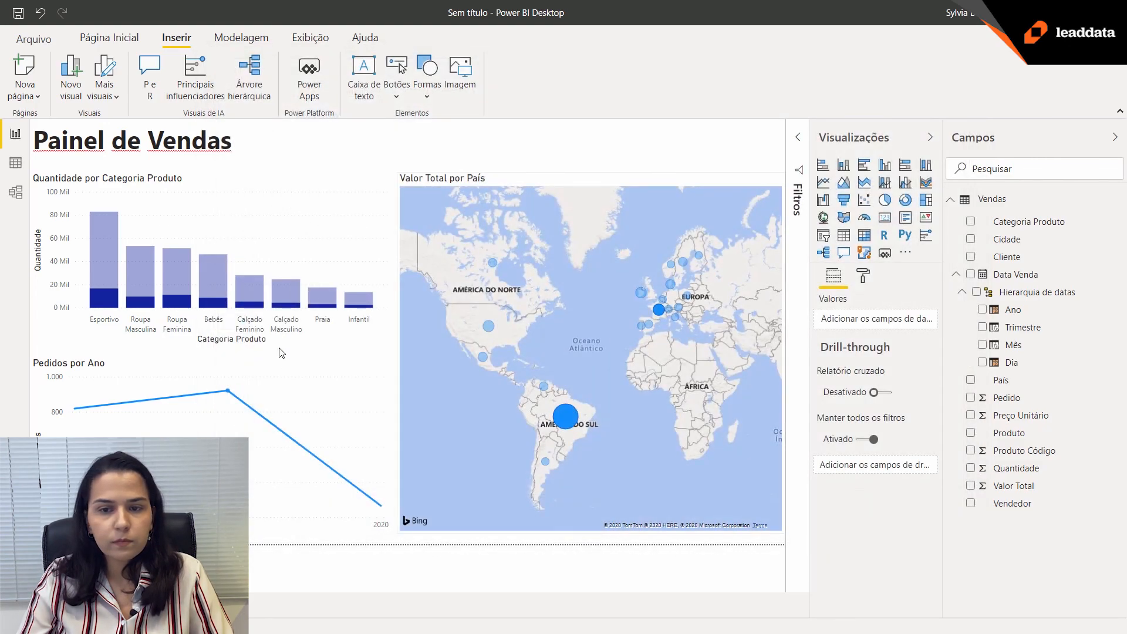
Shrink the leaddata logo to the title's height and place it in the report page's upper-right corner above the map.
{"action": "left_click_drag", "start_coordinate": [276, 193], "coordinate": [458, 133]}
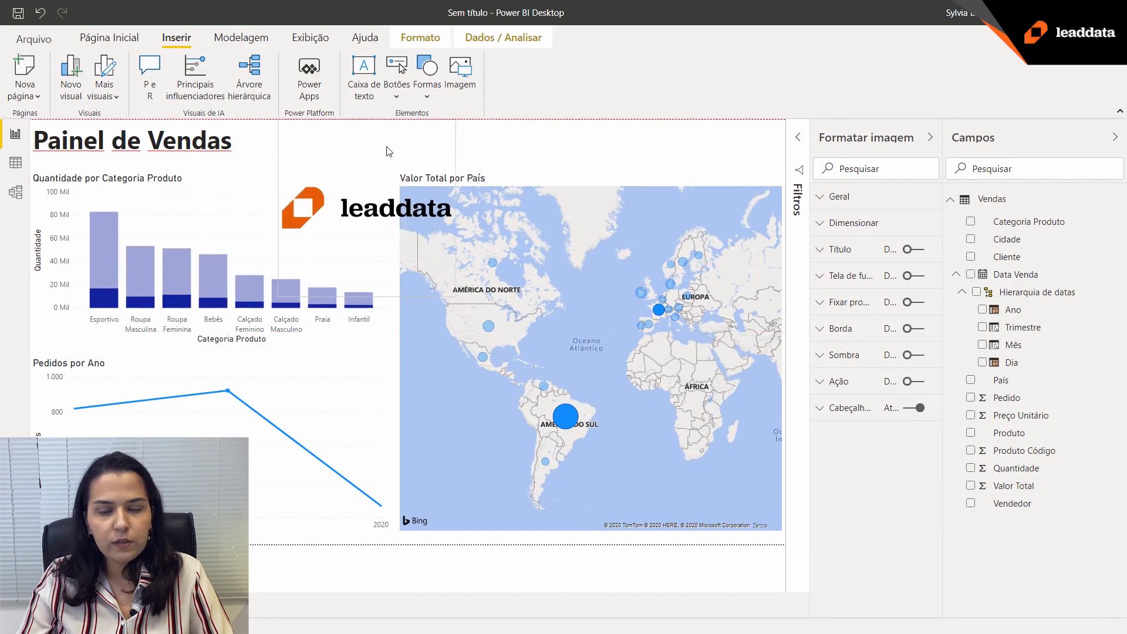
{"action": "left_click_drag", "start_coordinate": [454, 293], "coordinate": [408, 158]}
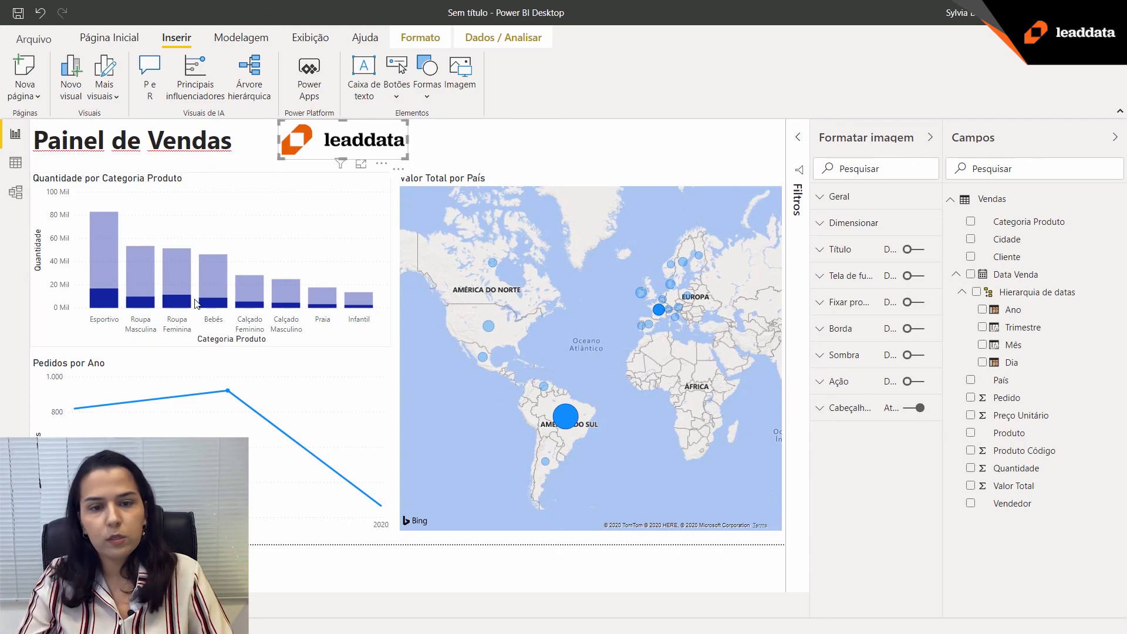
{"action": "left_click_drag", "start_coordinate": [349, 135], "coordinate": [727, 130]}
{"action": "left_click", "coordinate": [574, 150]}
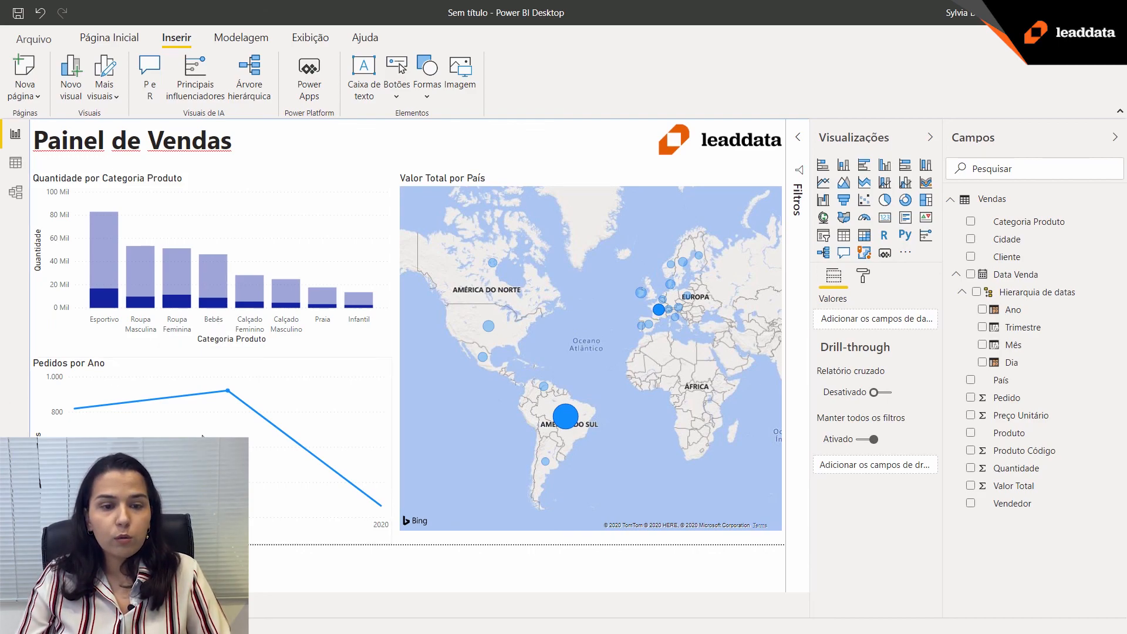
{"action": "mouse_move", "coordinate": [227, 490]}
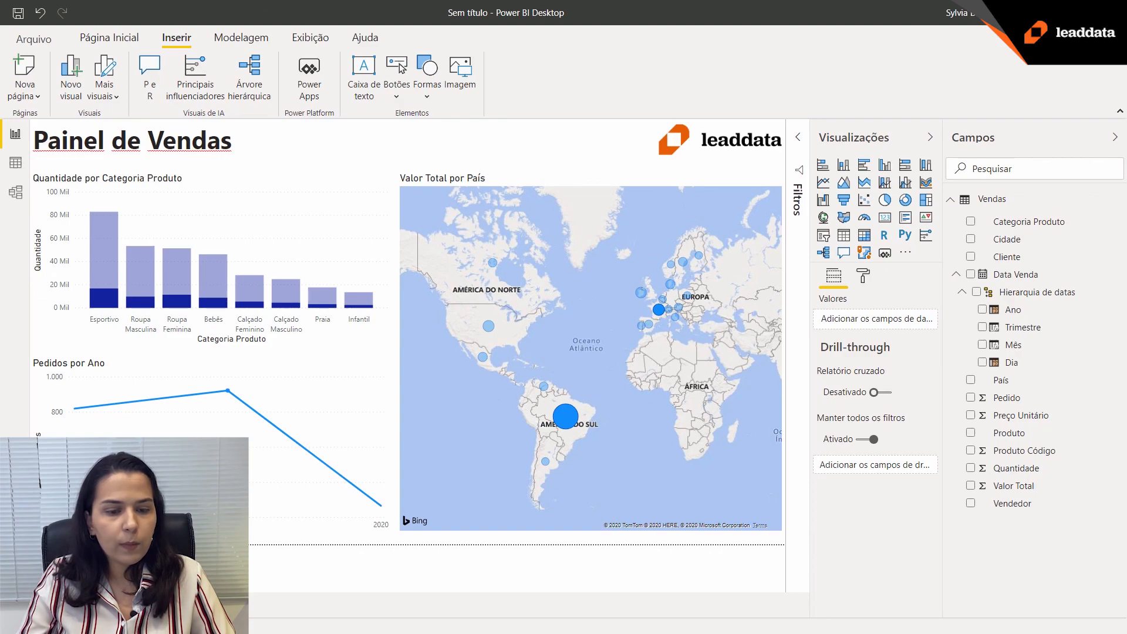
{"action": "mouse_move", "coordinate": [329, 481]}
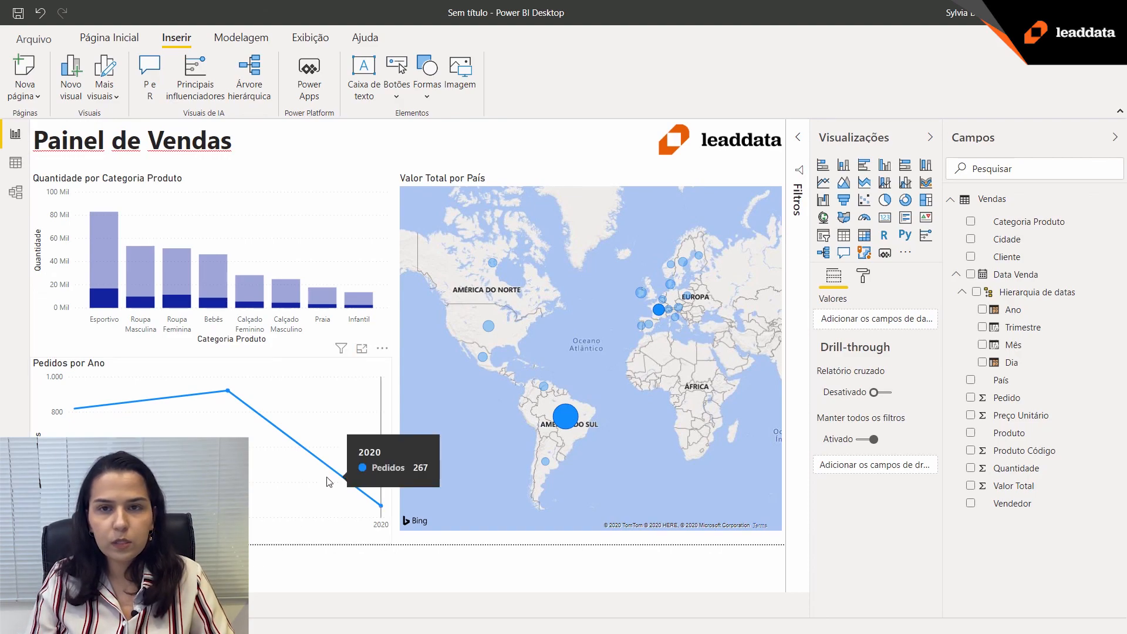